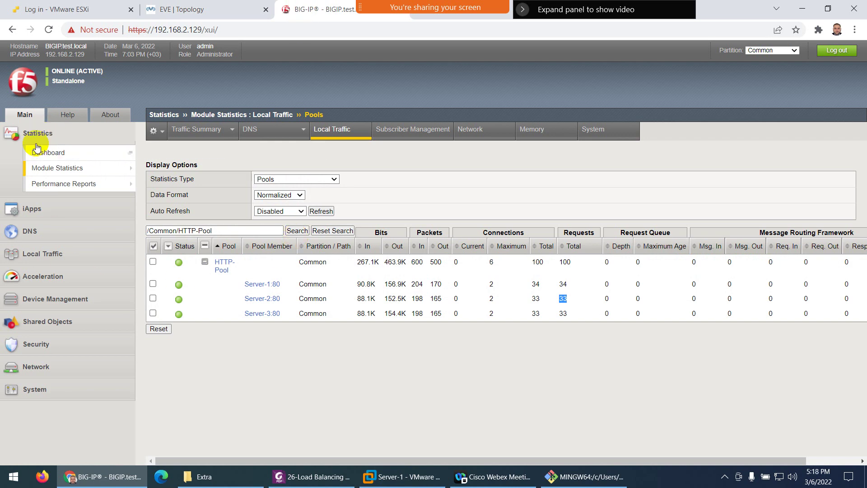
- Open the member settings of HTTP-Pool from the Local Traffic pool list, after viewing the node list
{"action": "left_click", "coordinate": [43, 254]}
{"action": "mouse_move", "coordinate": [64, 267]}
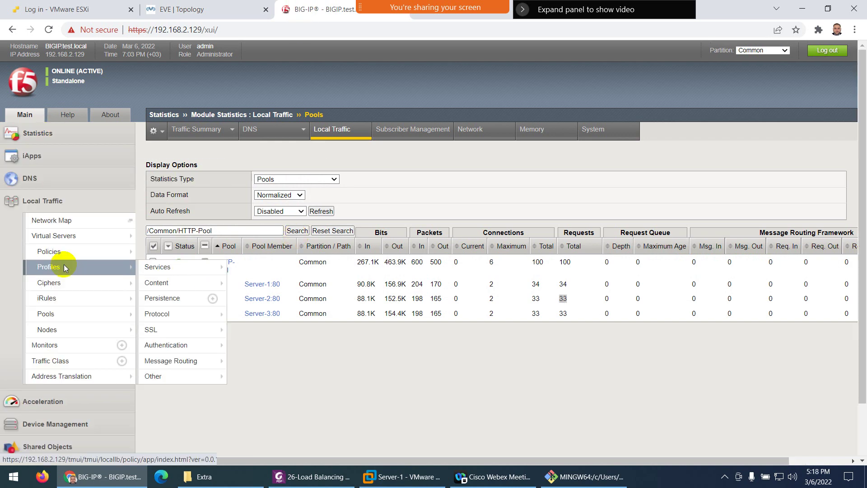
{"action": "left_click", "coordinate": [58, 330]}
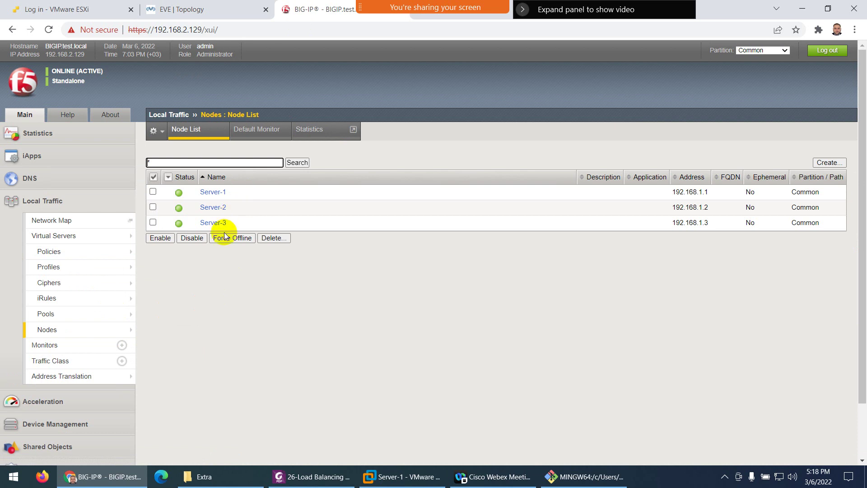
{"action": "mouse_move", "coordinate": [62, 314]}
{"action": "left_click", "coordinate": [147, 316]}
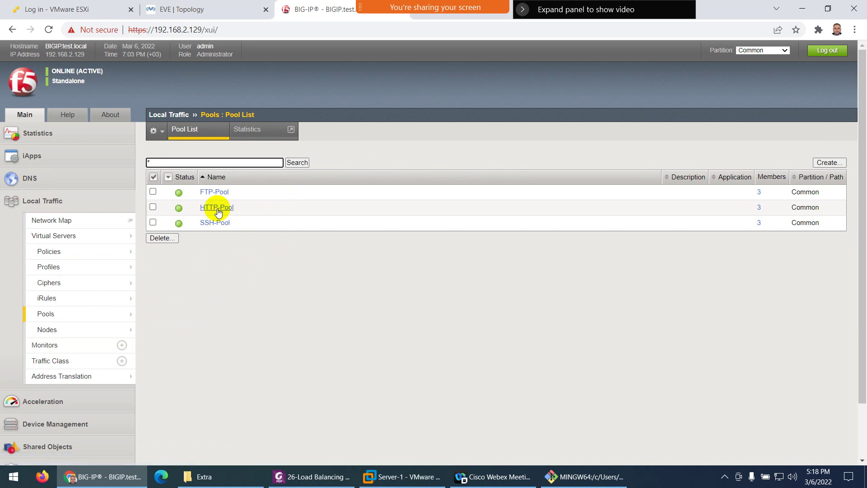
{"action": "left_click", "coordinate": [218, 208]}
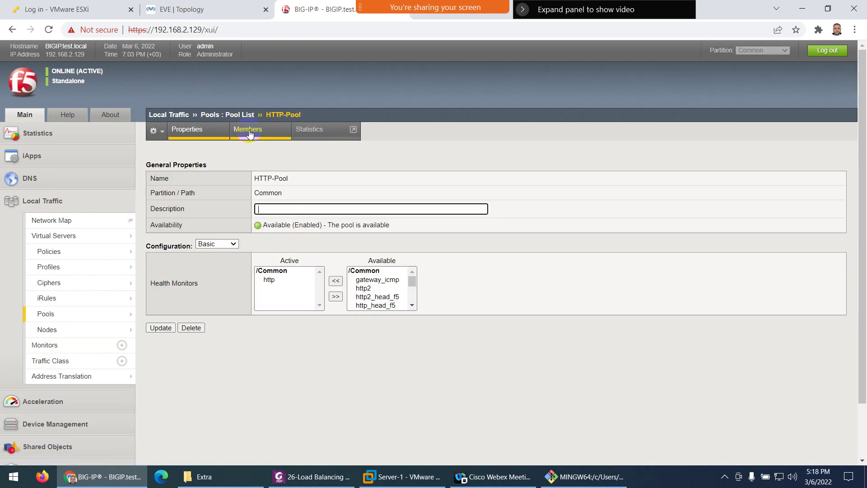
{"action": "left_click", "coordinate": [248, 130]}
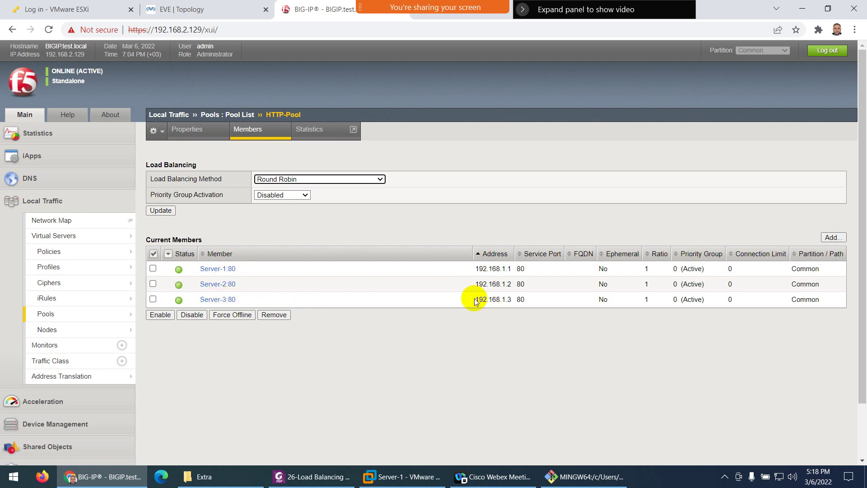
- Reset the statistics of HTTP-Pool and all its members on the pool statistics page
{"action": "left_click", "coordinate": [320, 134]}
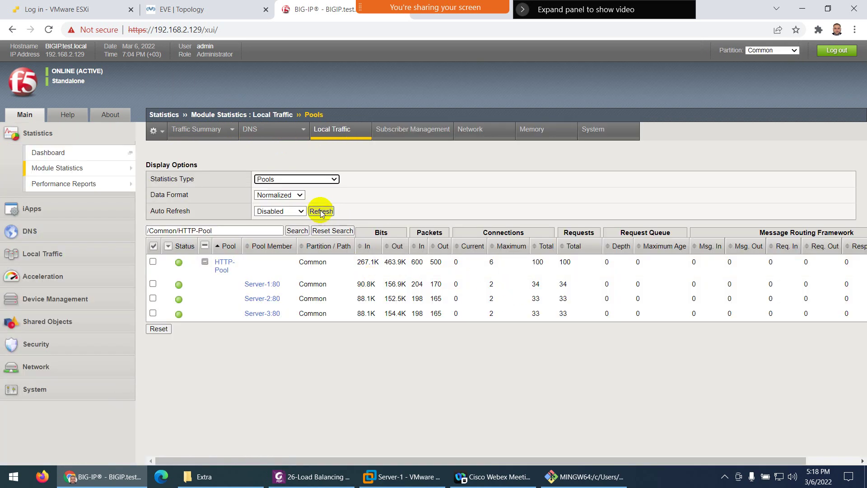
{"action": "left_click", "coordinate": [153, 246]}
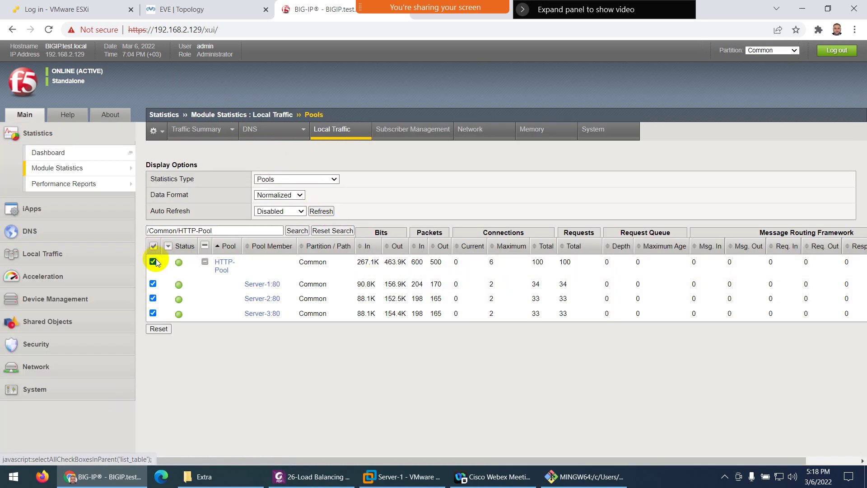
{"action": "left_click", "coordinate": [158, 330]}
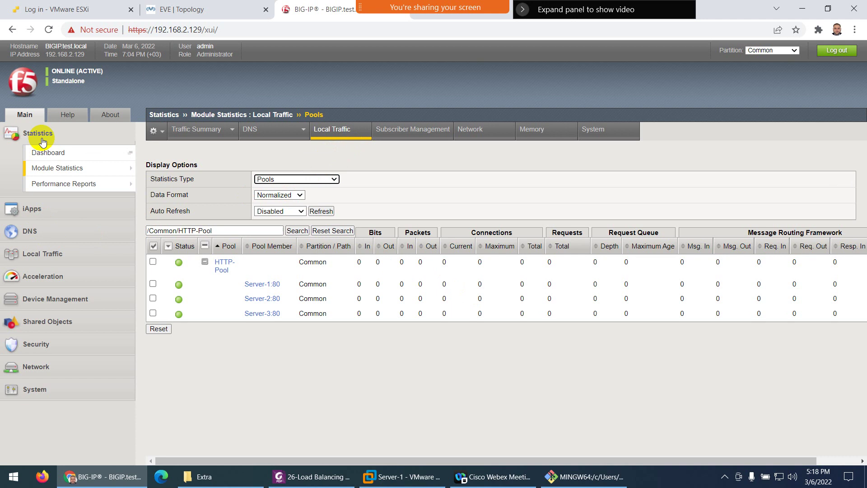
- Return to the Local Traffic pool list and reopen the members page of HTTP-Pool
{"action": "left_click", "coordinate": [32, 252]}
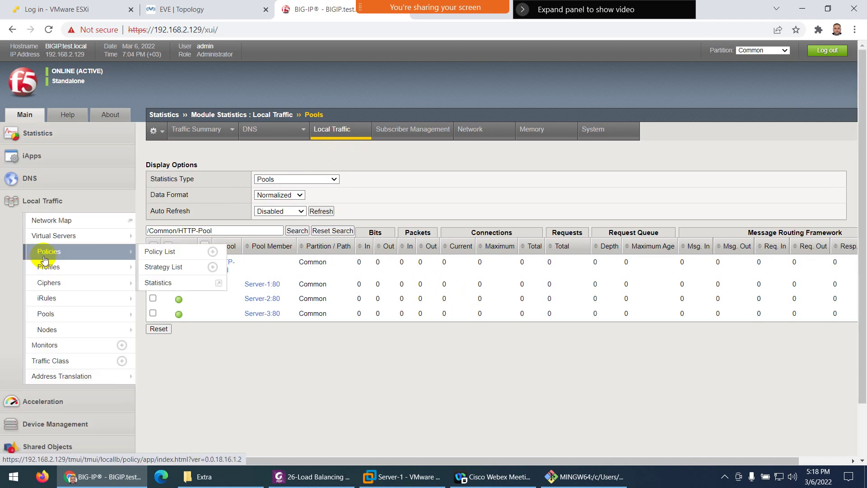
{"action": "mouse_move", "coordinate": [62, 331]}
{"action": "mouse_move", "coordinate": [58, 315]}
{"action": "left_click", "coordinate": [153, 314]}
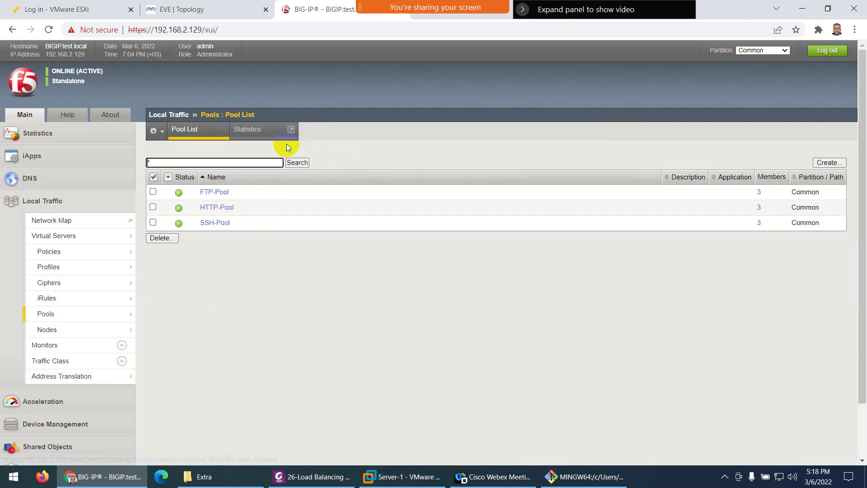
{"action": "left_click", "coordinate": [217, 208]}
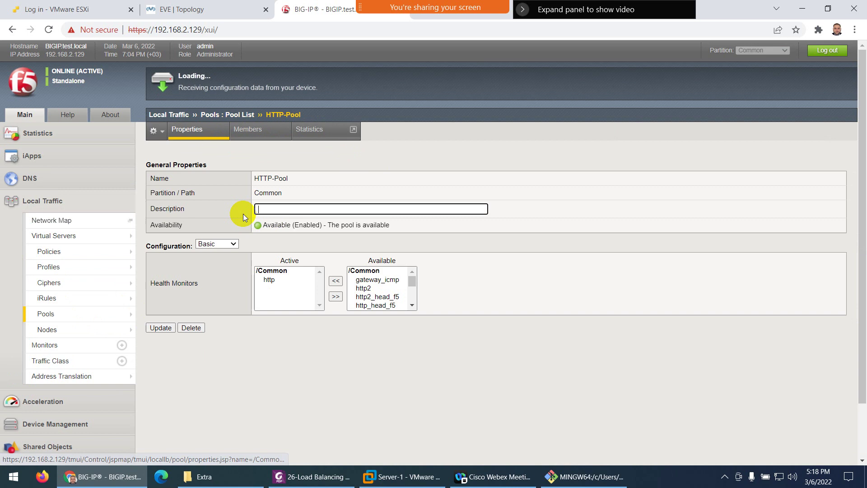
{"action": "left_click", "coordinate": [249, 133]}
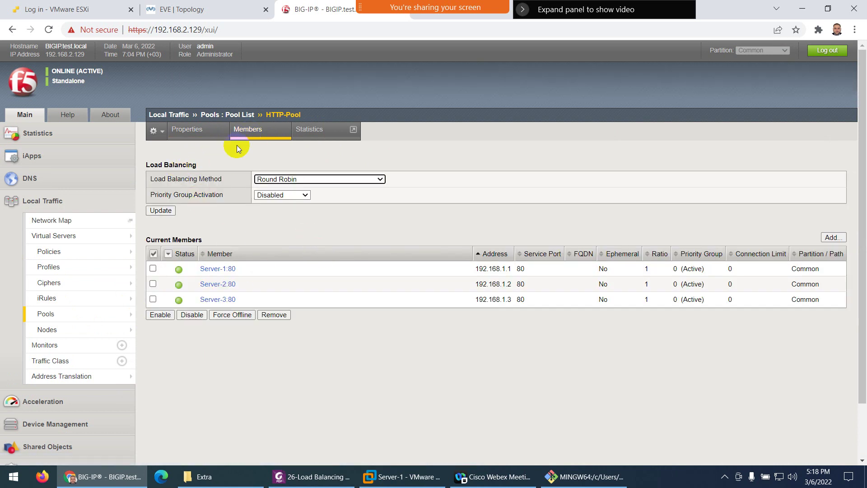
- Examine the load balancing methods offered for HTTP-Pool, from Round Robin to Ratio Least Connections (node), without changing the selection
{"action": "left_click_drag", "start_coordinate": [154, 181], "coordinate": [391, 188]}
{"action": "left_click", "coordinate": [384, 180]}
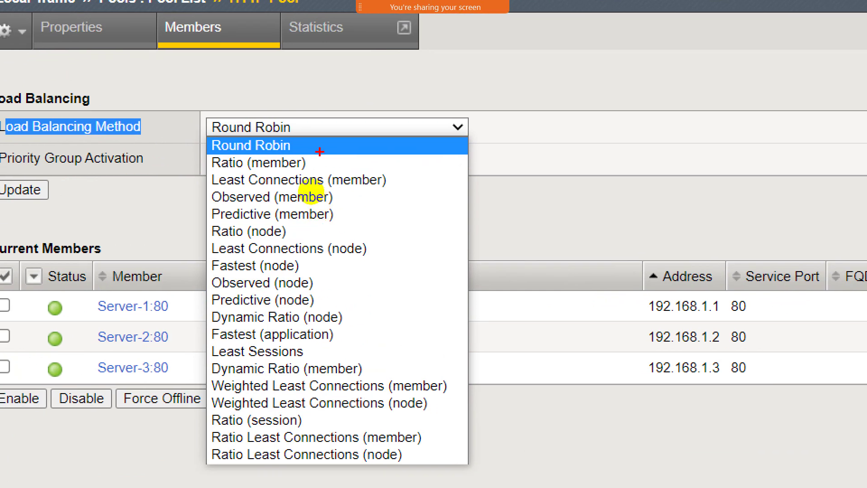
{"action": "mouse_move", "coordinate": [301, 189]}
{"action": "left_mouse_down"}
{"action": "mouse_move", "coordinate": [329, 188]}
{"action": "mouse_move", "coordinate": [358, 164]}
{"action": "left_mouse_up"}
{"action": "left_click_drag", "start_coordinate": [406, 181], "coordinate": [424, 180]}
{"action": "mouse_move", "coordinate": [348, 202]}
{"action": "left_mouse_down"}
{"action": "mouse_move", "coordinate": [377, 202]}
{"action": "mouse_move", "coordinate": [371, 216]}
{"action": "left_mouse_up"}
{"action": "left_click_drag", "start_coordinate": [318, 232], "coordinate": [310, 232]}
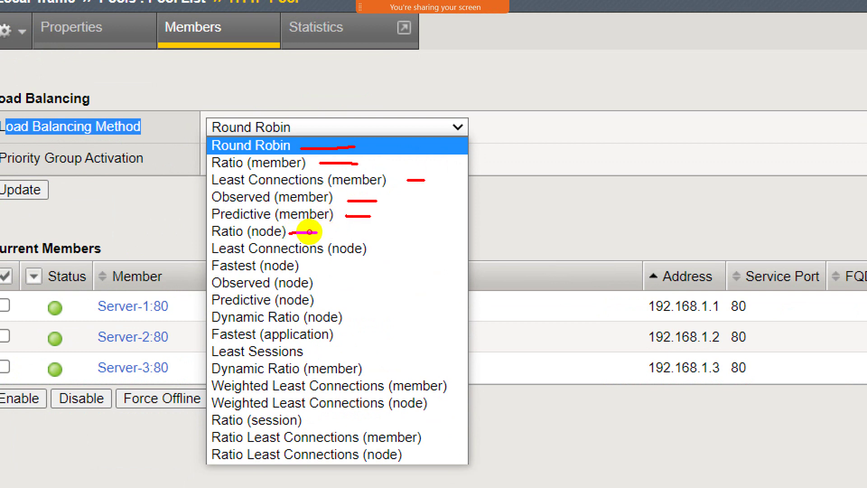
{"action": "left_click_drag", "start_coordinate": [389, 246], "coordinate": [412, 247]}
{"action": "mouse_move", "coordinate": [310, 265]}
{"action": "left_mouse_down"}
{"action": "mouse_move", "coordinate": [331, 266]}
{"action": "mouse_move", "coordinate": [371, 317]}
{"action": "left_mouse_up"}
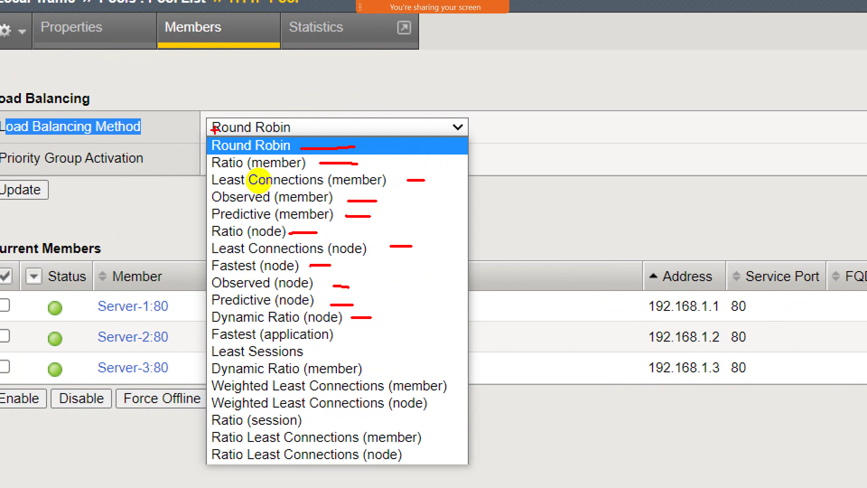
{"action": "mouse_move", "coordinate": [215, 131]}
{"action": "left_mouse_down"}
{"action": "mouse_move", "coordinate": [168, 253]}
{"action": "mouse_move", "coordinate": [351, 425]}
{"action": "mouse_move", "coordinate": [383, 374]}
{"action": "left_mouse_up"}
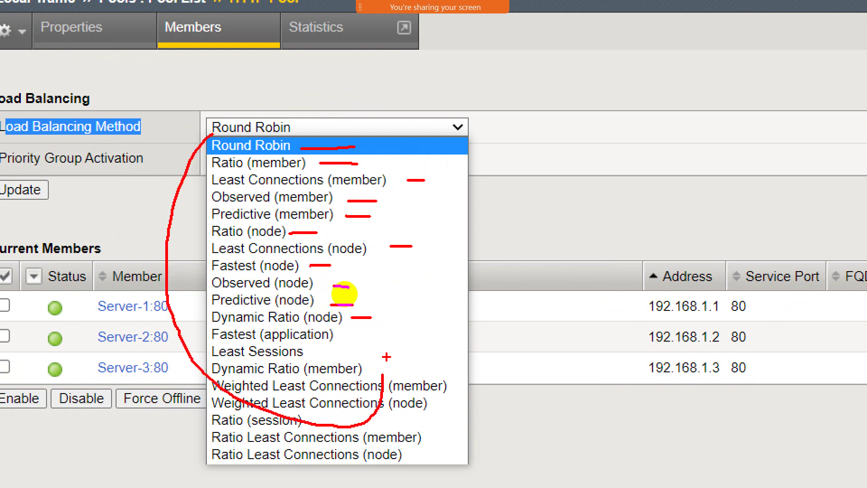
{"action": "key", "text": "Escape"}
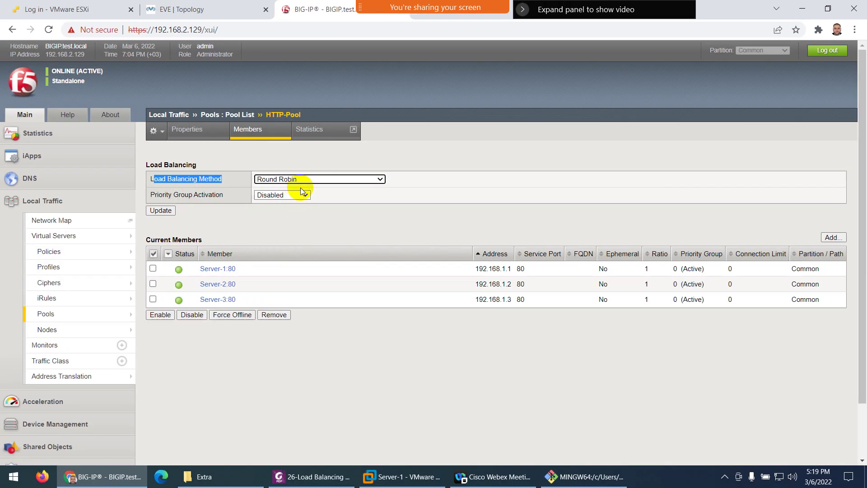
{"action": "left_click", "coordinate": [346, 203]}
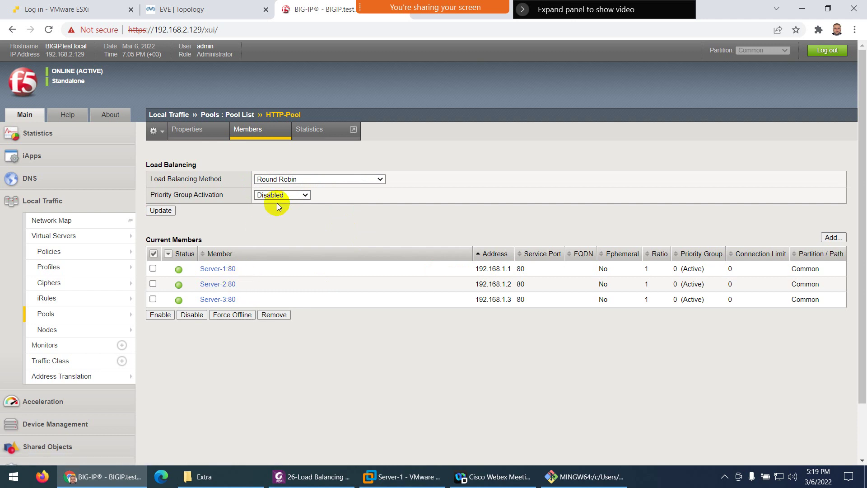
- View the HTTP-Pool statistics, then briefly bring up the MINGW64 terminal and minimize it
{"action": "left_click", "coordinate": [310, 130]}
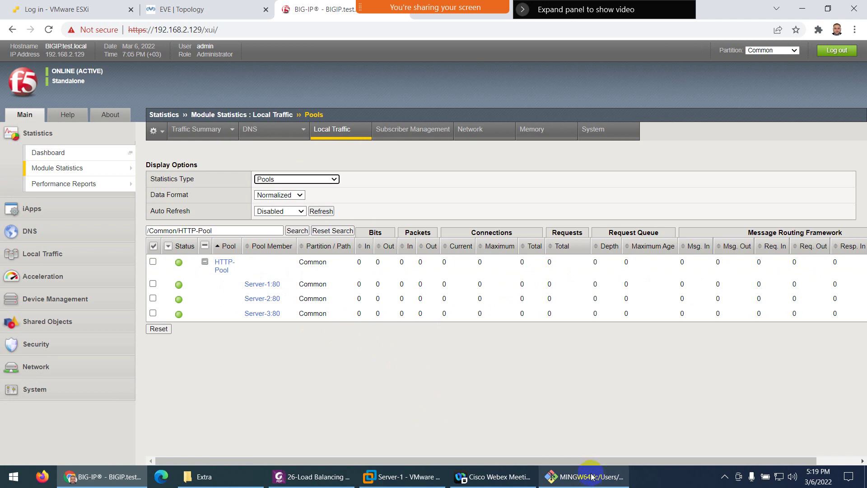
{"action": "left_click", "coordinate": [565, 476]}
{"action": "double_click", "coordinate": [216, 100]}
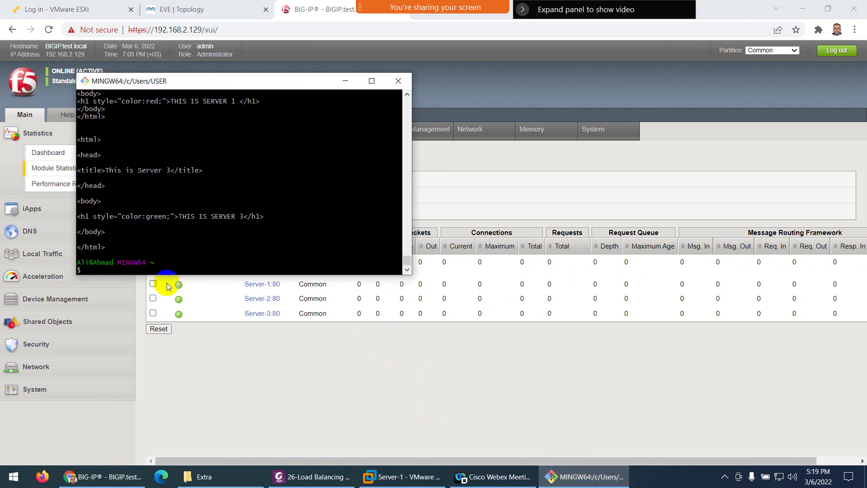
{"action": "left_click", "coordinate": [153, 273]}
{"action": "left_click", "coordinate": [585, 477]}
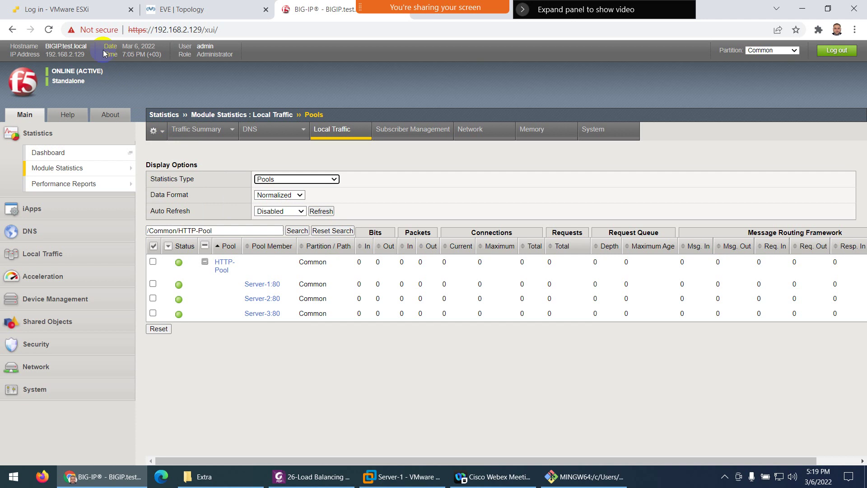
{"action": "left_click", "coordinate": [90, 10]}
{"action": "left_click", "coordinate": [144, 32]}
{"action": "type", "text": "www.google.com"}
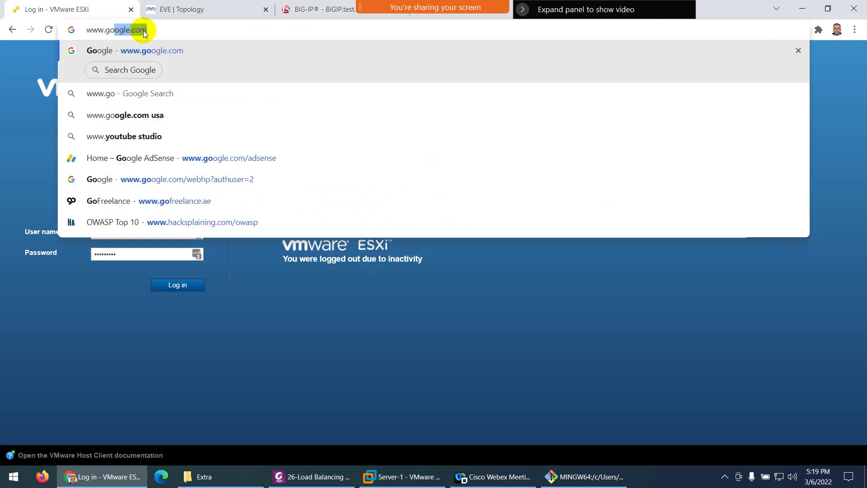
{"action": "key", "text": "Return"}
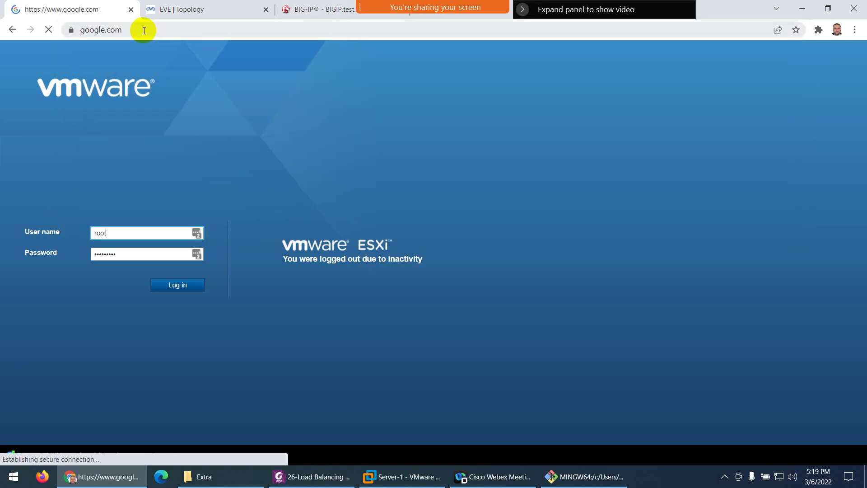
{"action": "type", "text": "git"}
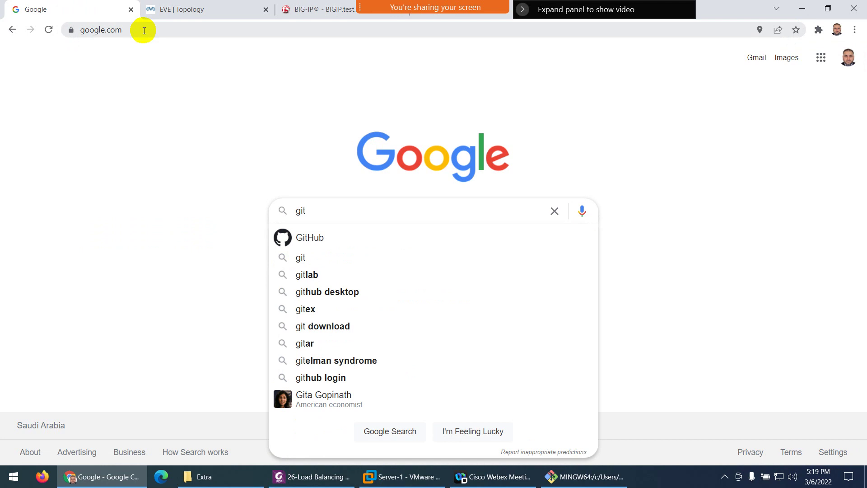
{"action": "key", "text": "Return"}
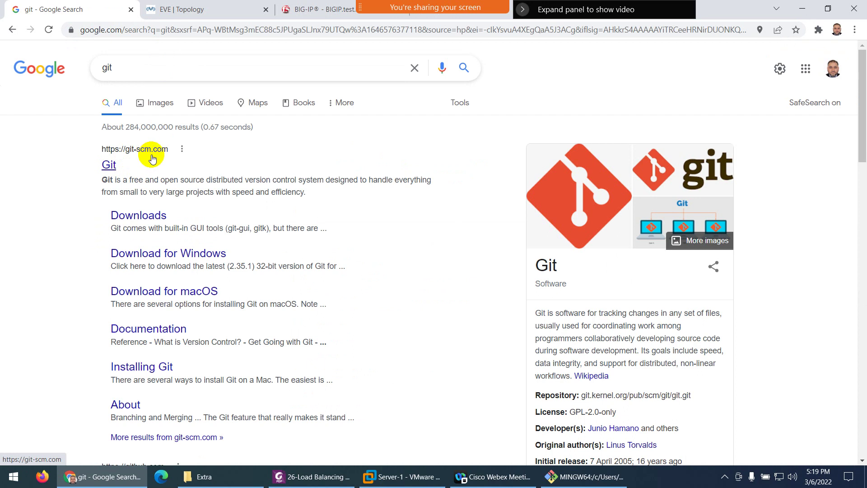
- Open the Git website from the search results and go to its Download for Windows page
{"action": "left_click", "coordinate": [109, 165]}
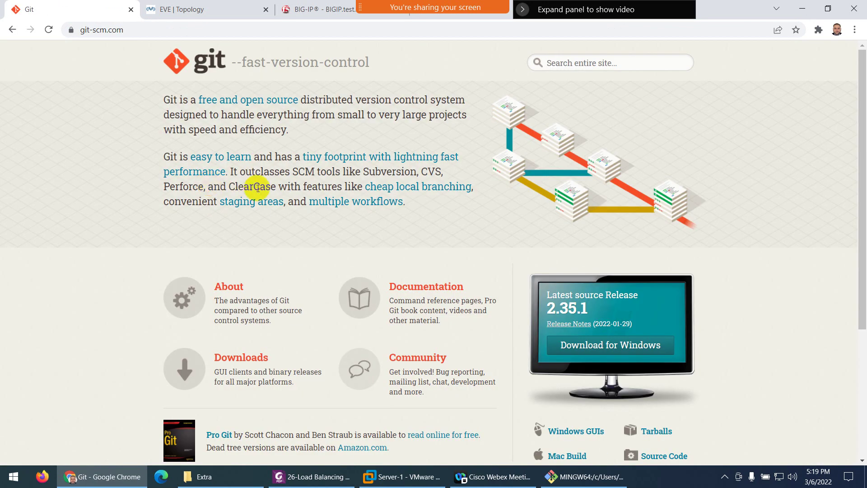
{"action": "scroll", "coordinate": [338, 231], "scroll_direction": "down", "scroll_amount": 3}
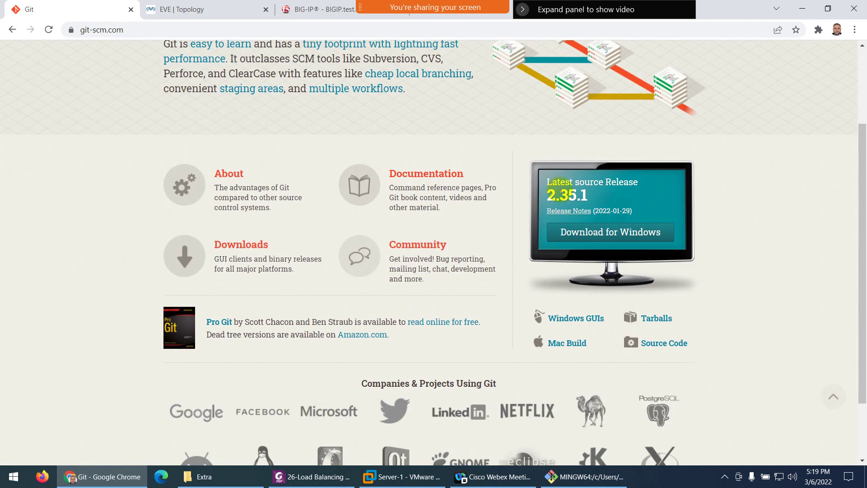
{"action": "scroll", "coordinate": [394, 219], "scroll_direction": "down", "scroll_amount": 2}
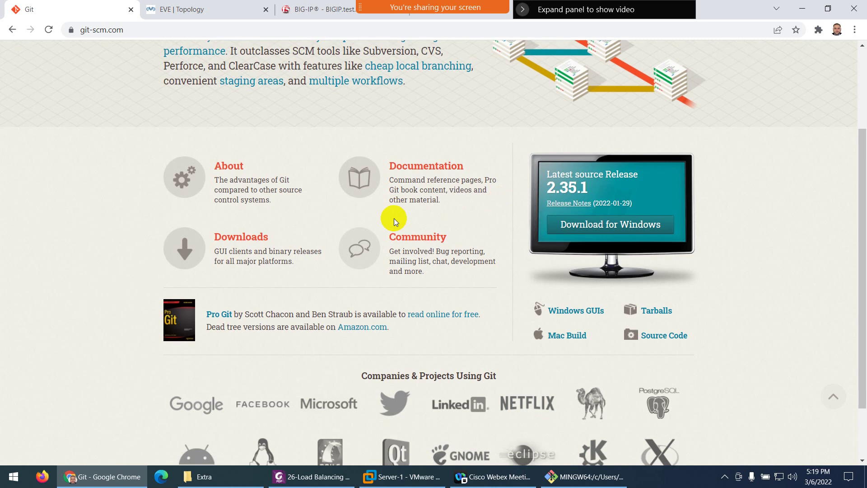
{"action": "scroll", "coordinate": [459, 226], "scroll_direction": "up", "scroll_amount": 4}
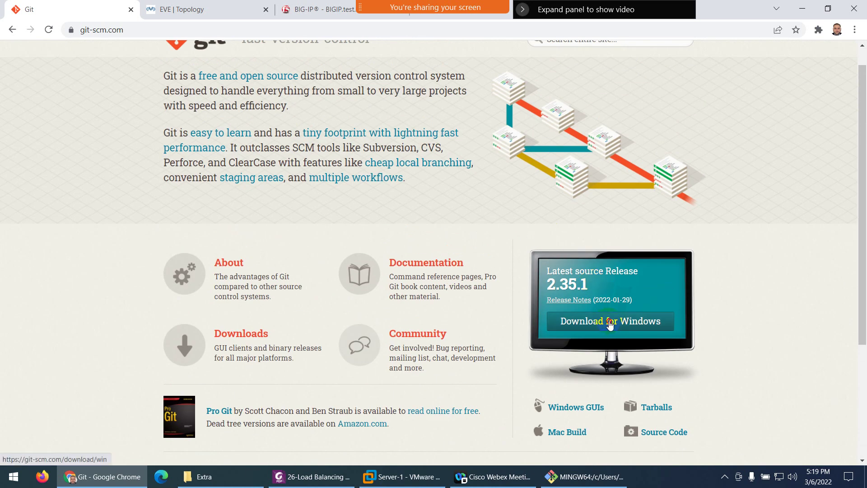
{"action": "left_click", "coordinate": [610, 324]}
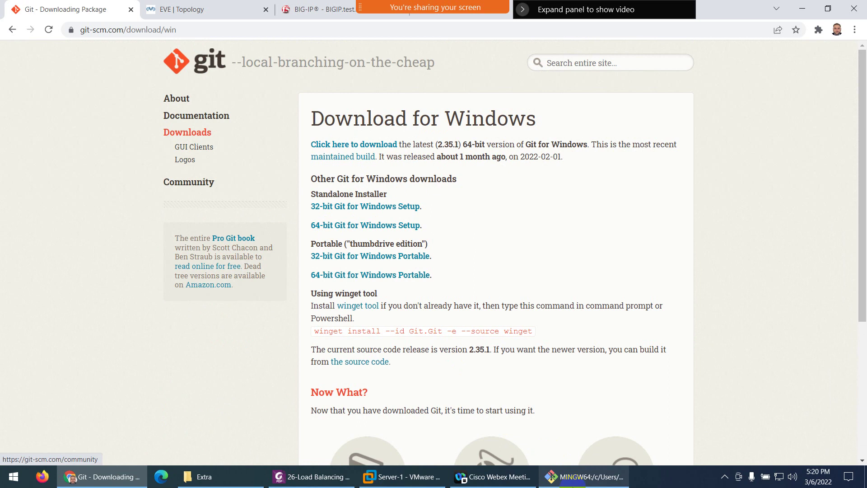
{"action": "left_click", "coordinate": [577, 485]}
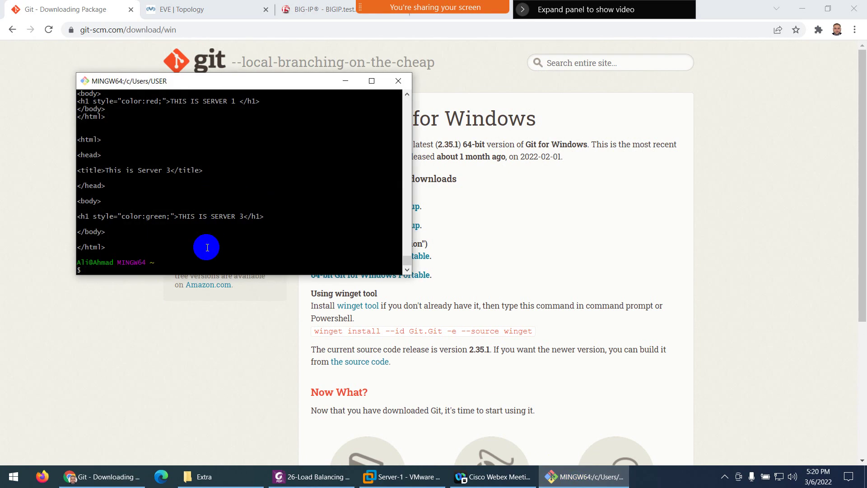
{"action": "key", "text": "ctrl+l"}
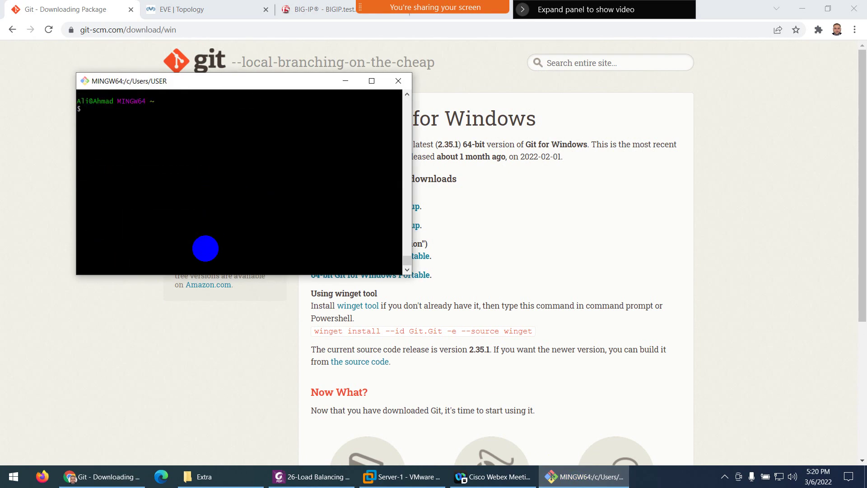
{"action": "right_click", "coordinate": [206, 248]}
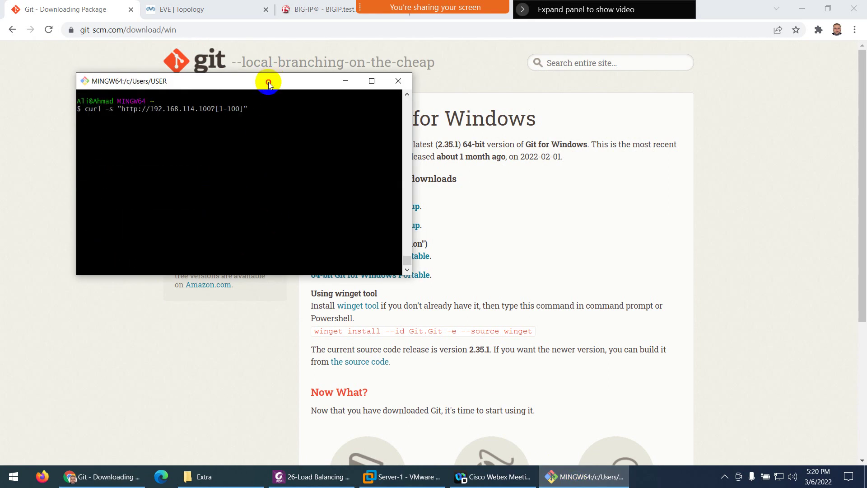
{"action": "left_click_drag", "start_coordinate": [269, 83], "coordinate": [418, 176]}
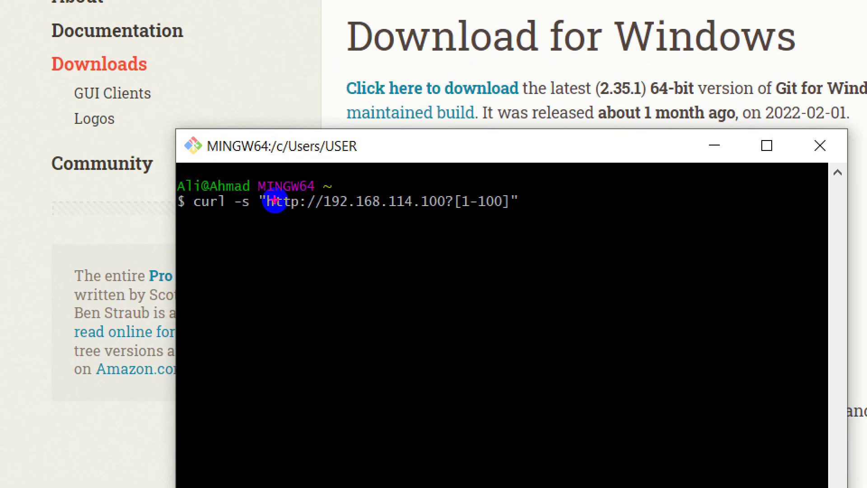
{"action": "left_click_drag", "start_coordinate": [189, 216], "coordinate": [289, 211]}
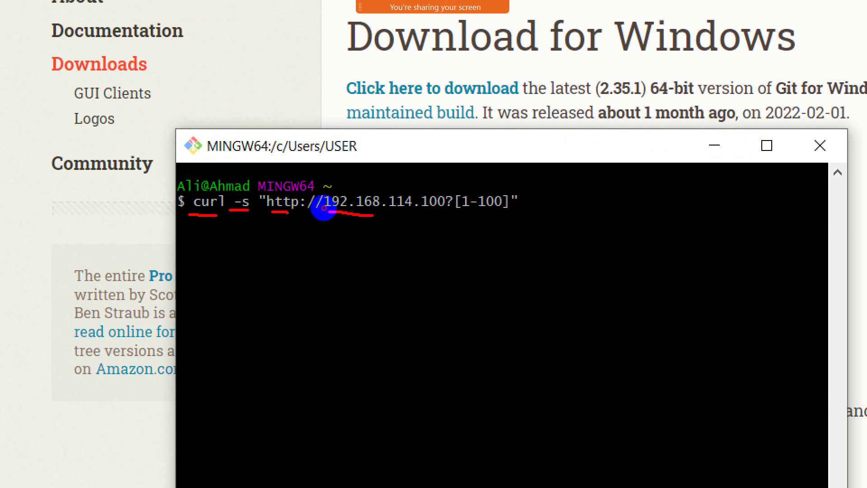
{"action": "left_click_drag", "start_coordinate": [329, 210], "coordinate": [442, 211]}
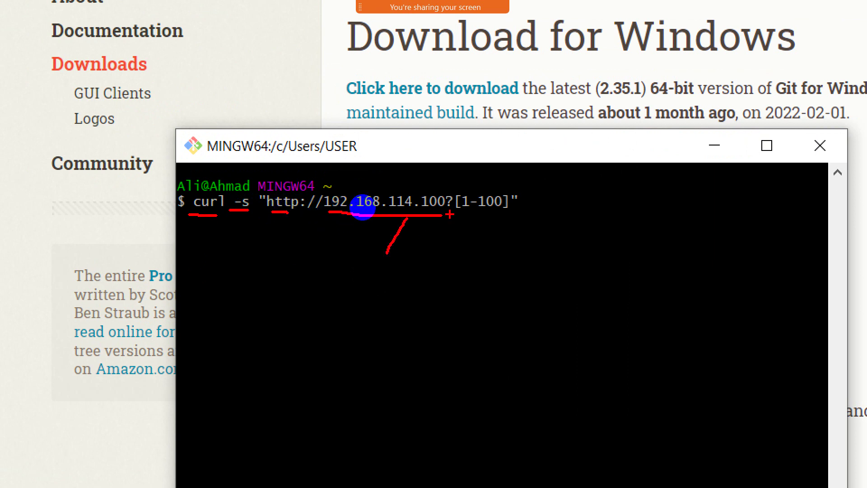
{"action": "mouse_move", "coordinate": [432, 268]}
{"action": "left_mouse_down"}
{"action": "mouse_move", "coordinate": [441, 278]}
{"action": "mouse_move", "coordinate": [433, 305]}
{"action": "left_mouse_up"}
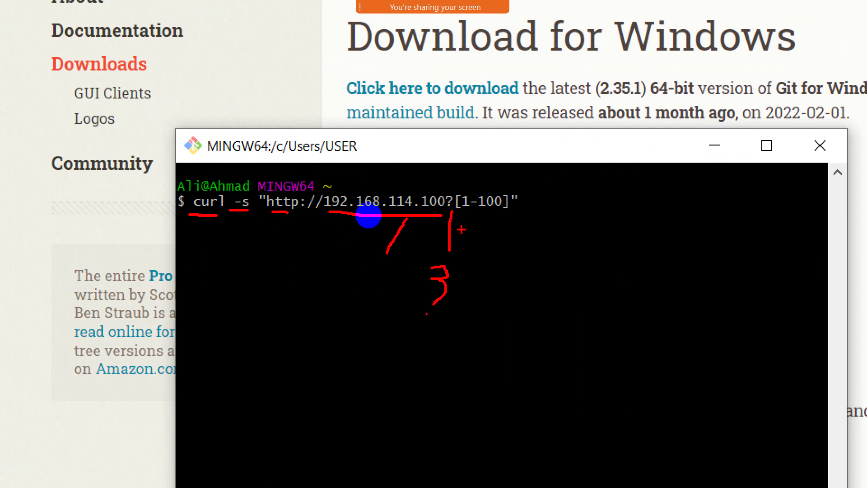
{"action": "left_click_drag", "start_coordinate": [469, 218], "coordinate": [516, 289]}
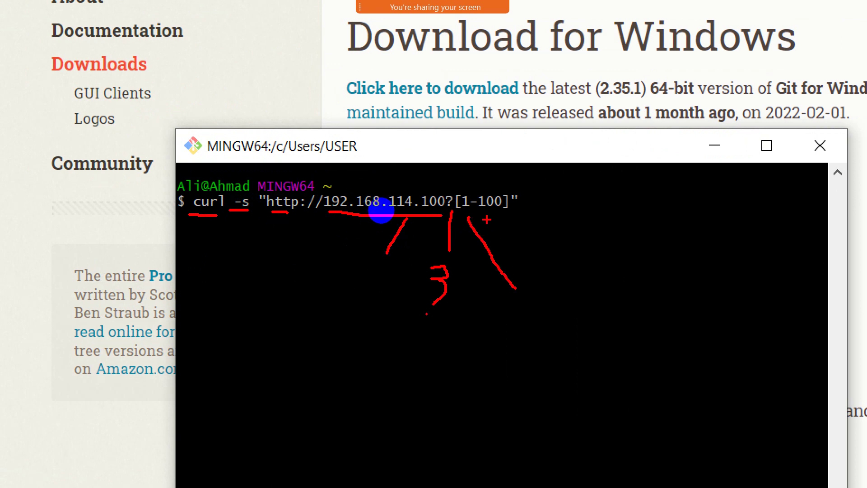
{"action": "left_click_drag", "start_coordinate": [487, 216], "coordinate": [486, 273]}
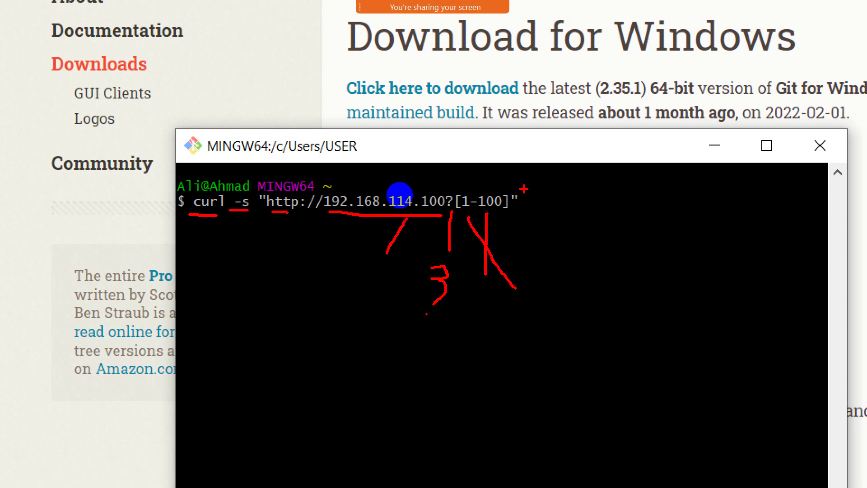
{"action": "left_click_drag", "start_coordinate": [525, 188], "coordinate": [518, 195]}
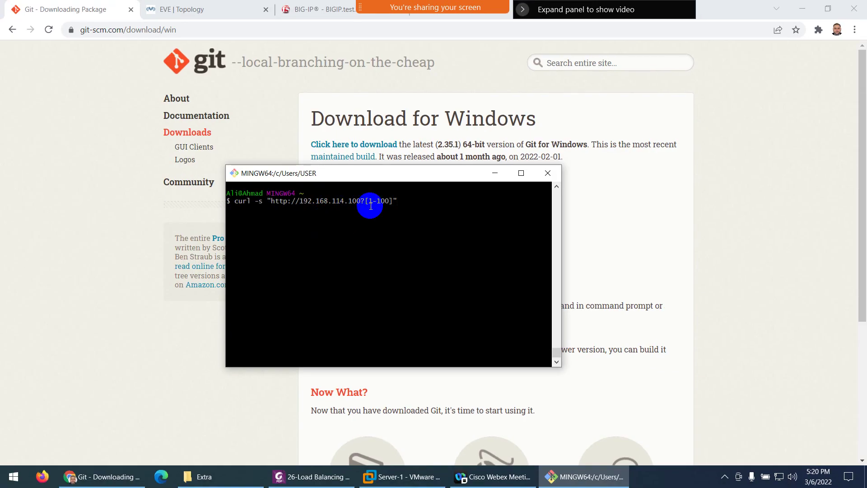
{"action": "left_click_drag", "start_coordinate": [458, 206], "coordinate": [426, 204]}
{"action": "left_click_drag", "start_coordinate": [351, 202], "coordinate": [306, 202]}
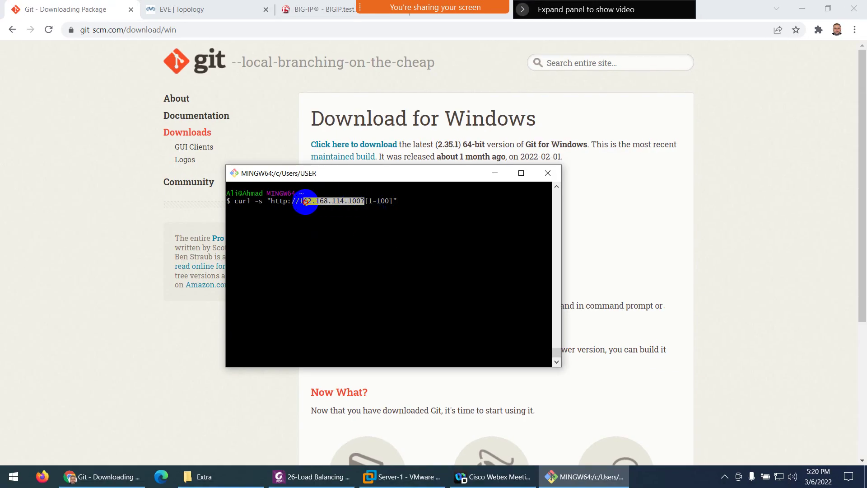
{"action": "left_click", "coordinate": [331, 211]}
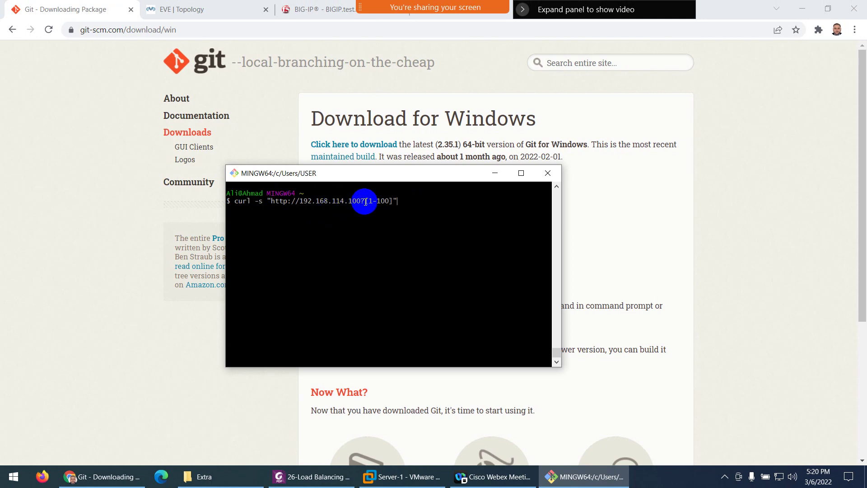
{"action": "left_click_drag", "start_coordinate": [366, 201], "coordinate": [381, 201]}
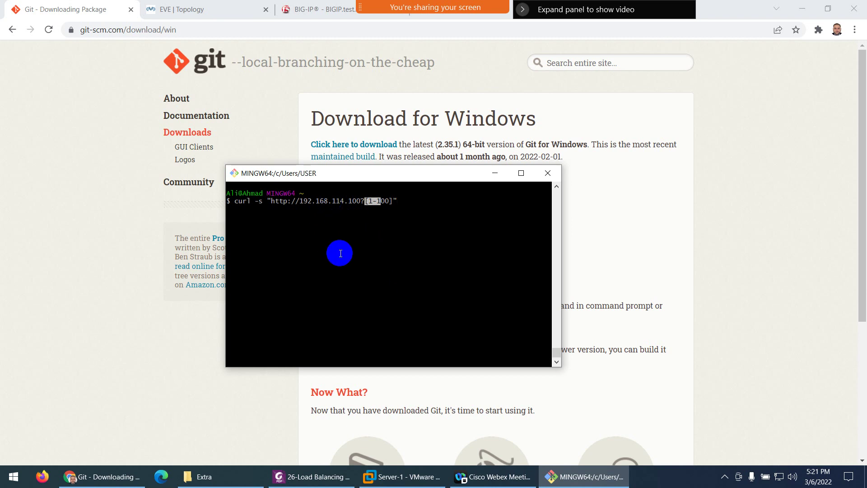
- View the HTTP-Pool statistics in BIG-IP, run the prepared curl command in Git Bash, and minimize the terminal
{"action": "left_click", "coordinate": [289, 9]}
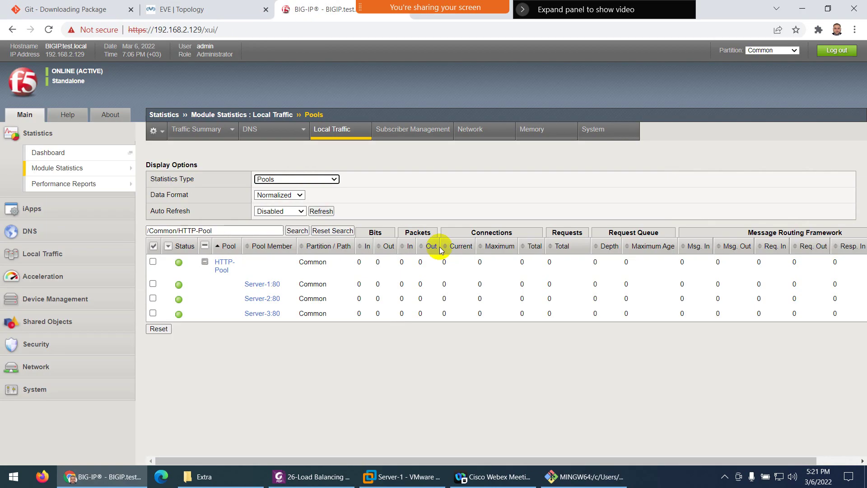
{"action": "left_click", "coordinate": [583, 477]}
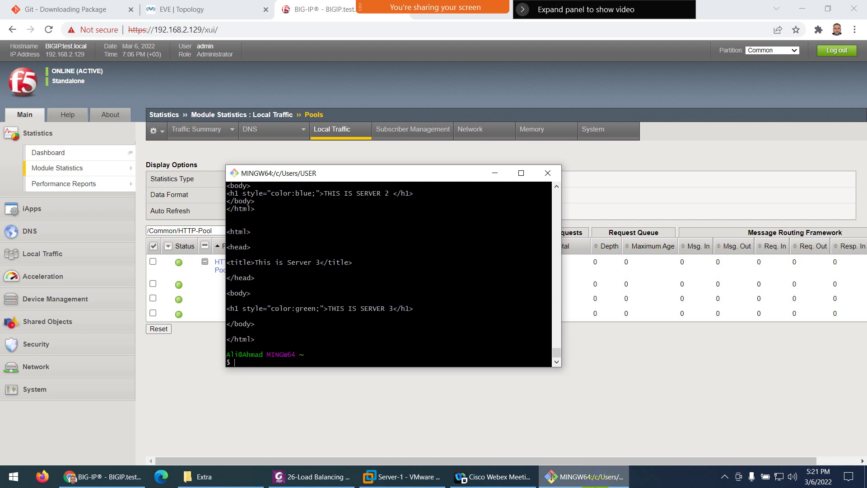
{"action": "left_click", "coordinate": [582, 476]}
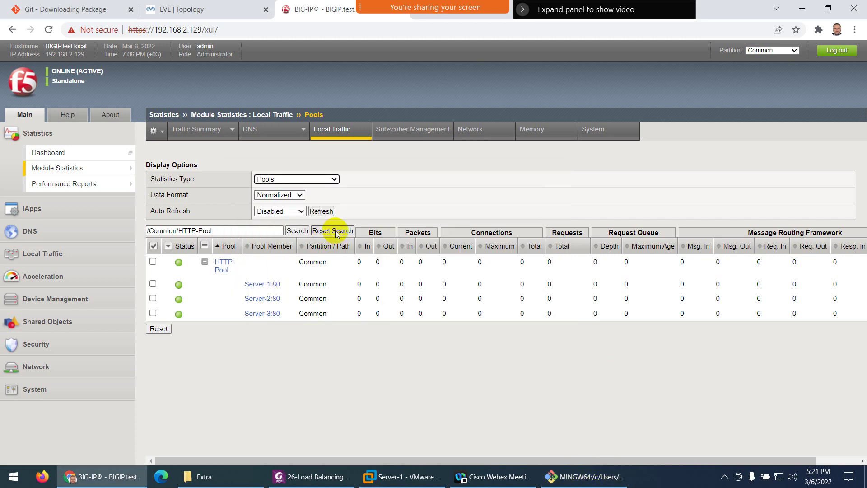
- Refresh the HTTP-Pool statistics and compare the total requests received by Server-1:80, Server-2:80 and Server-3:80
{"action": "left_click", "coordinate": [321, 211]}
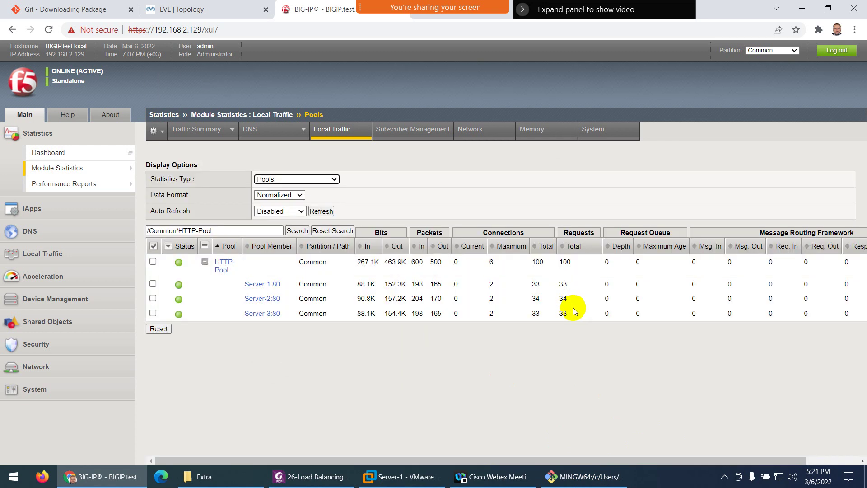
{"action": "left_click", "coordinate": [565, 266]}
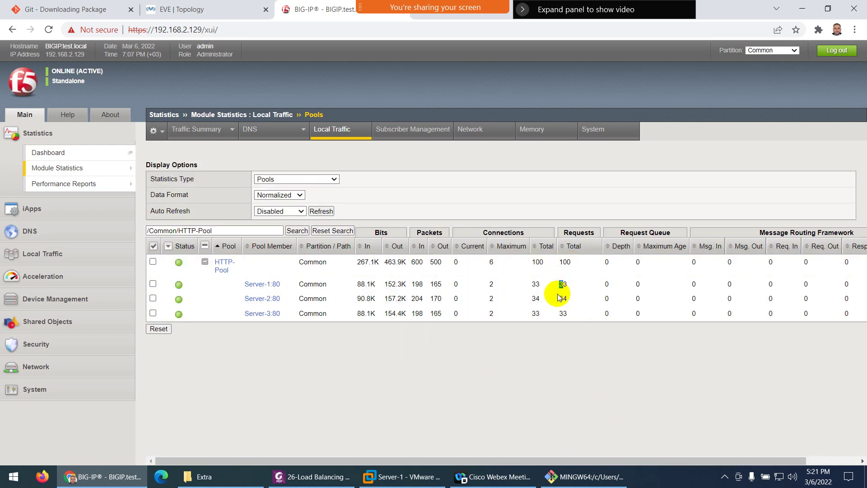
{"action": "double_click", "coordinate": [561, 312]}
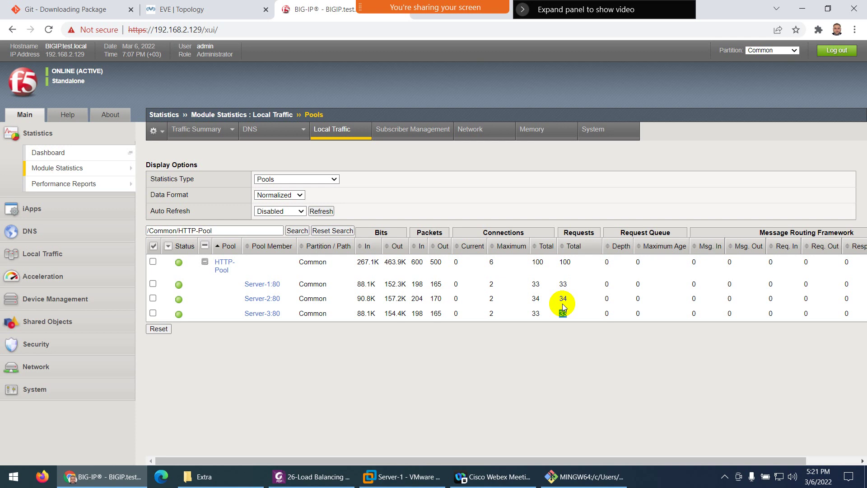
{"action": "double_click", "coordinate": [563, 298]}
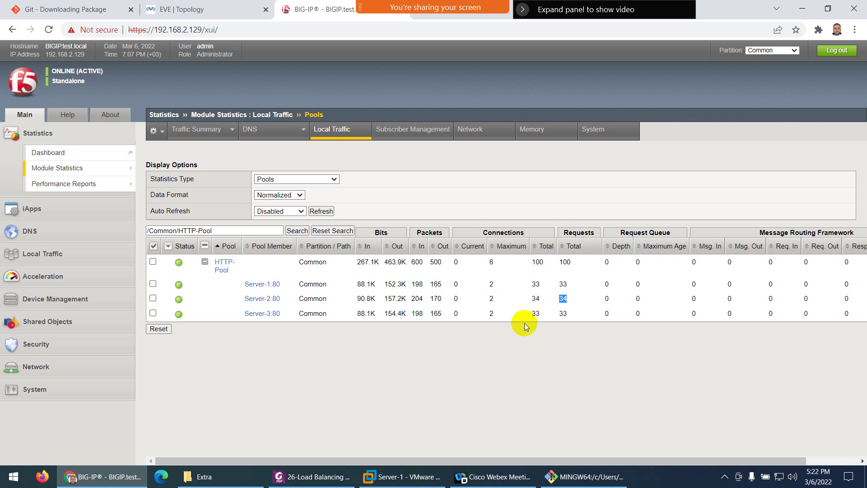
- Switch to the 26-Load Balancing PDF and read the Ratio section and its 3:2:1 server diagram
{"action": "left_click", "coordinate": [310, 477]}
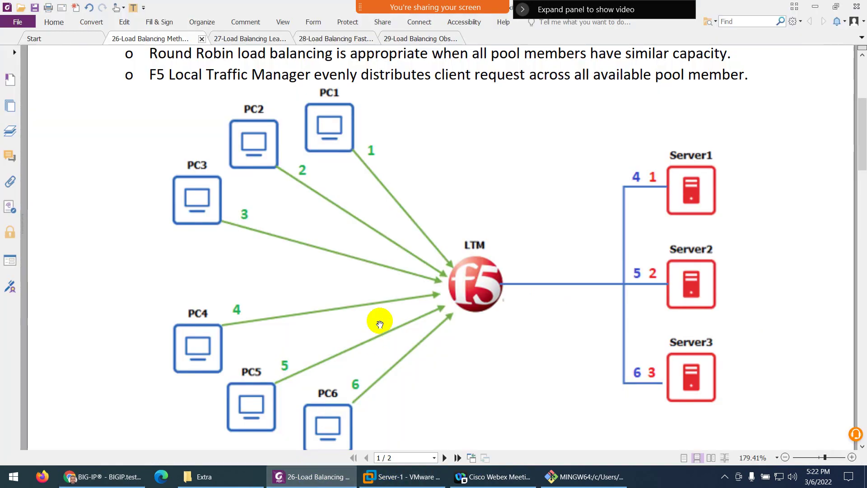
{"action": "scroll", "coordinate": [396, 321], "scroll_direction": "down", "scroll_amount": 3}
{"action": "scroll", "coordinate": [396, 320], "scroll_direction": "down", "scroll_amount": 15}
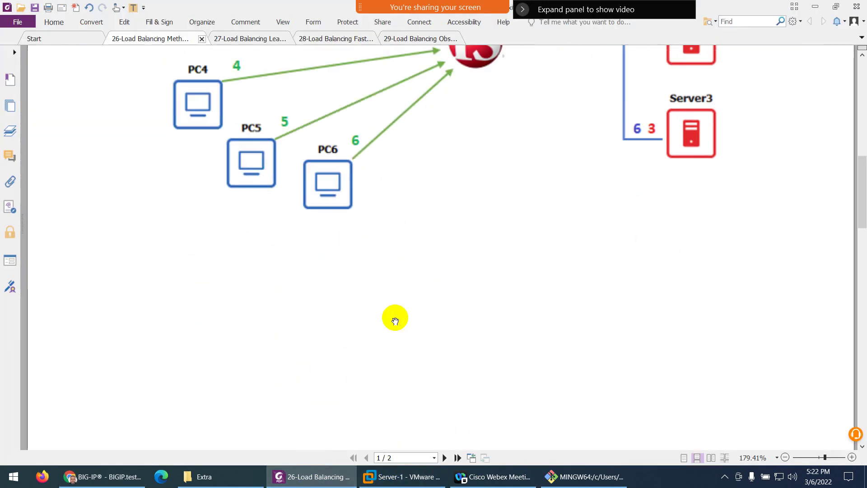
{"action": "scroll", "coordinate": [396, 320], "scroll_direction": "down", "scroll_amount": 3}
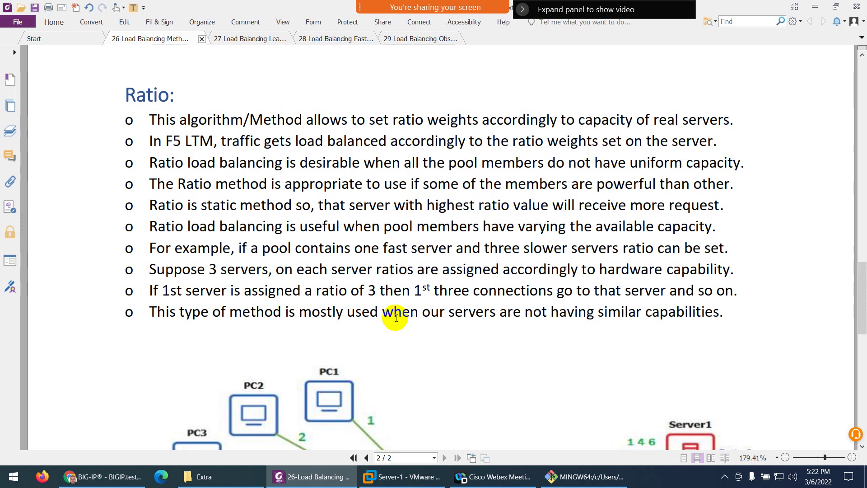
{"action": "scroll", "coordinate": [396, 318], "scroll_direction": "down", "scroll_amount": 5}
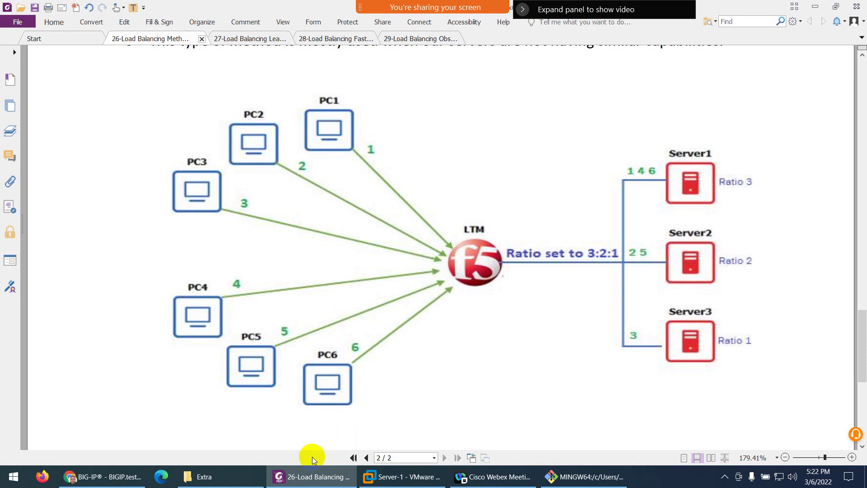
- Return to the BIG-IP page in the browser and reset the statistics of HTTP-Pool and its three members
{"action": "left_click", "coordinate": [104, 477]}
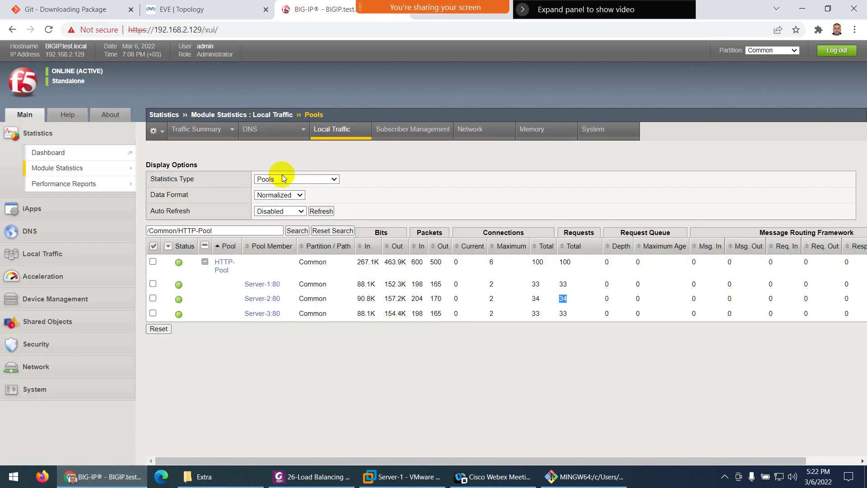
{"action": "mouse_move", "coordinate": [53, 170]}
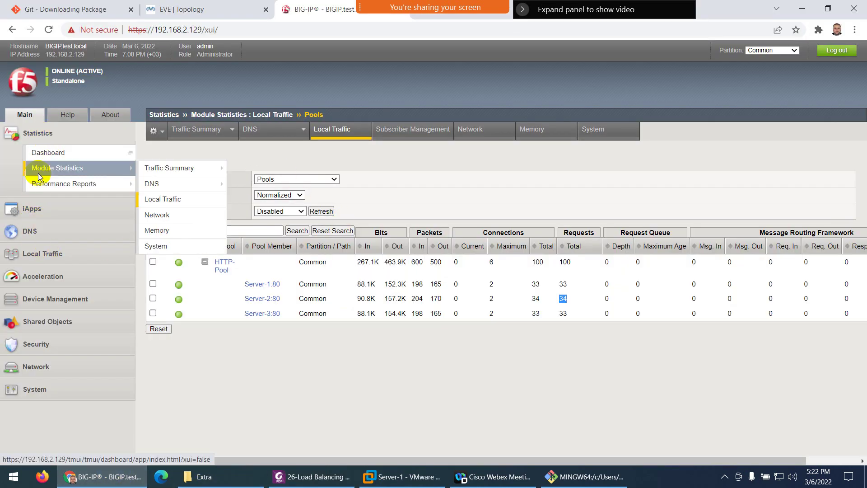
{"action": "mouse_move", "coordinate": [42, 253]}
{"action": "mouse_move", "coordinate": [58, 308]}
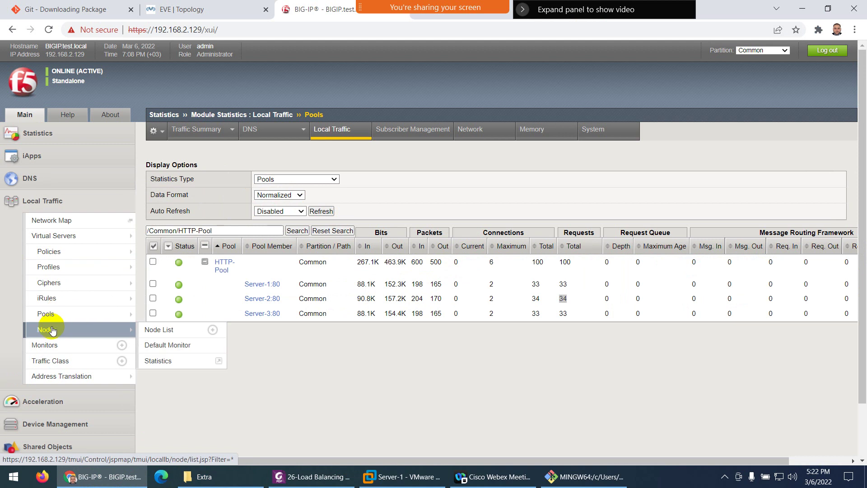
{"action": "left_click", "coordinate": [152, 262]}
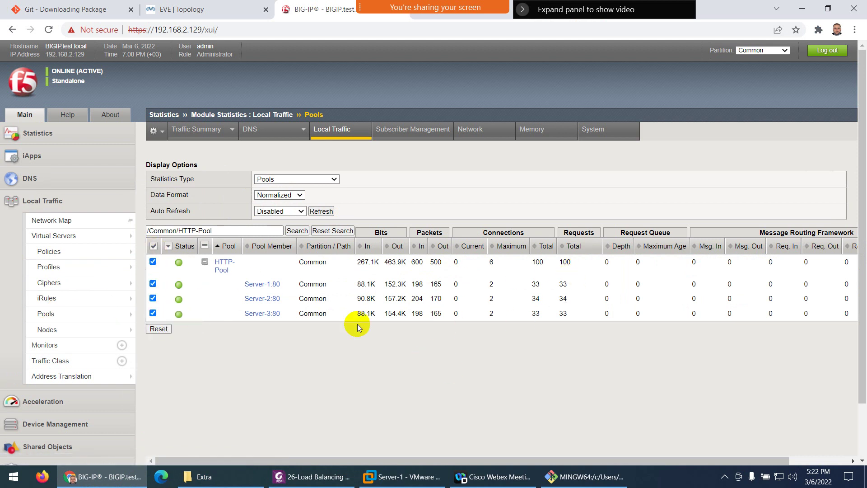
{"action": "left_click", "coordinate": [159, 328]}
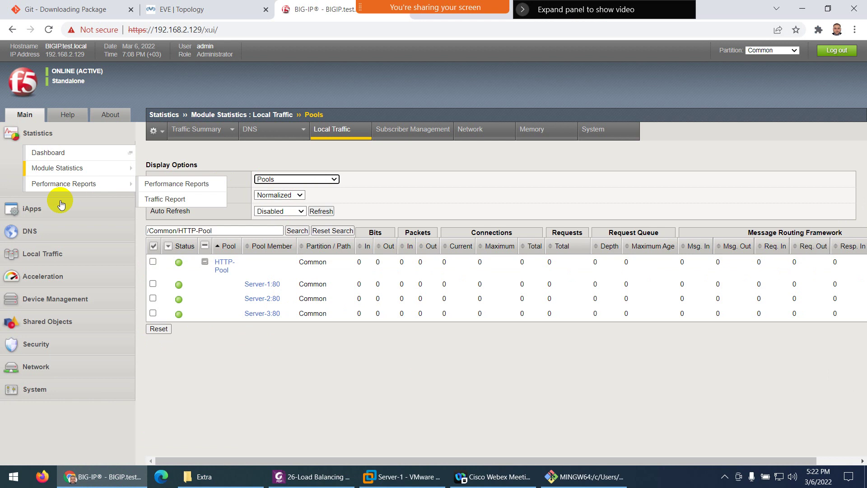
- Open the members settings of HTTP-Pool, set its load balancing method to Ratio (member), and apply the update
{"action": "left_click", "coordinate": [51, 253]}
{"action": "mouse_move", "coordinate": [50, 318]}
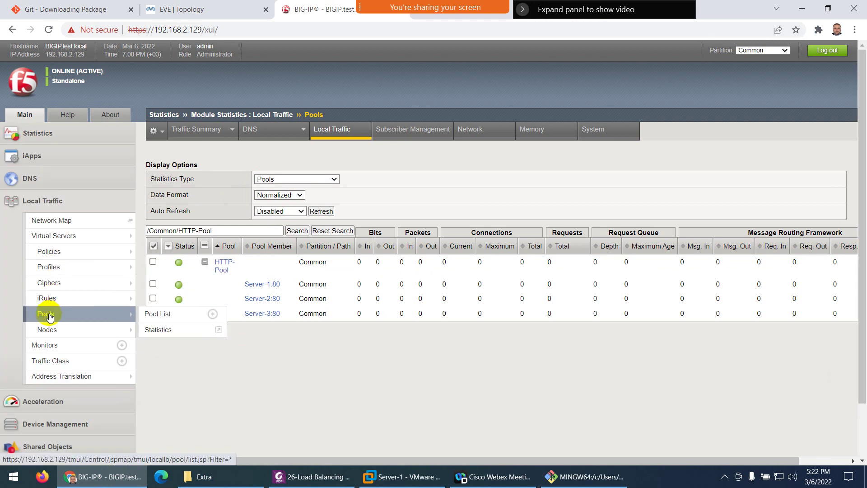
{"action": "left_click", "coordinate": [157, 314]}
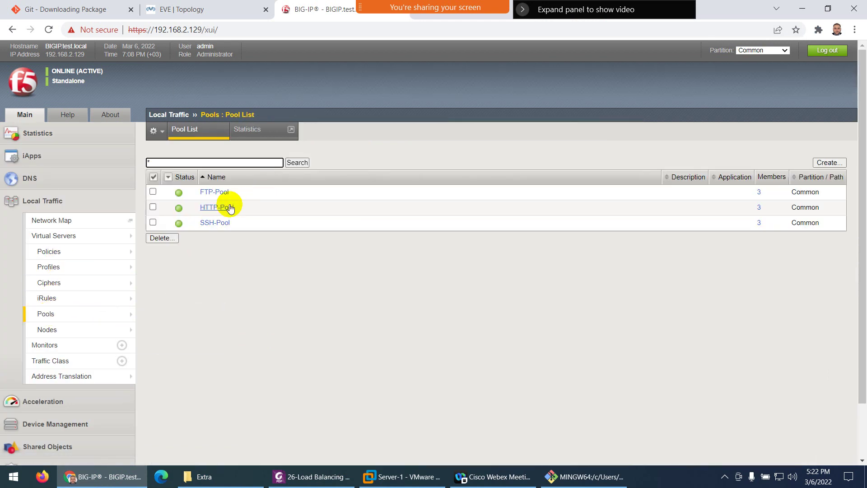
{"action": "left_click", "coordinate": [230, 207]}
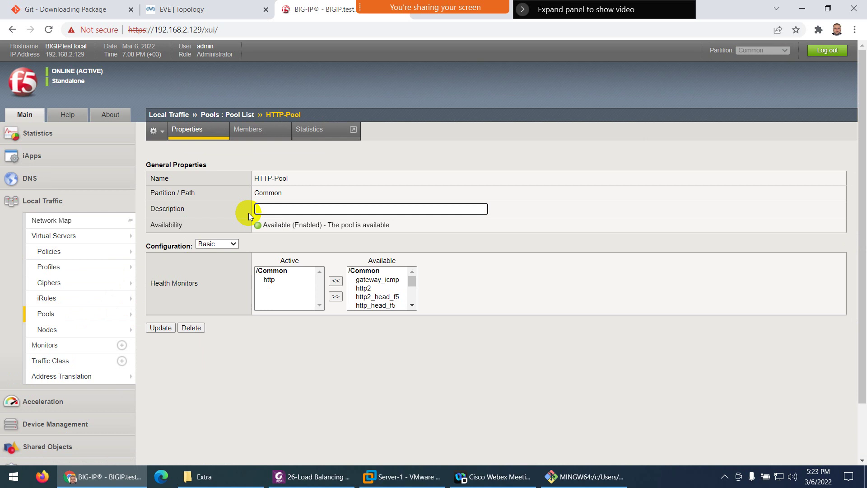
{"action": "left_click", "coordinate": [248, 130]}
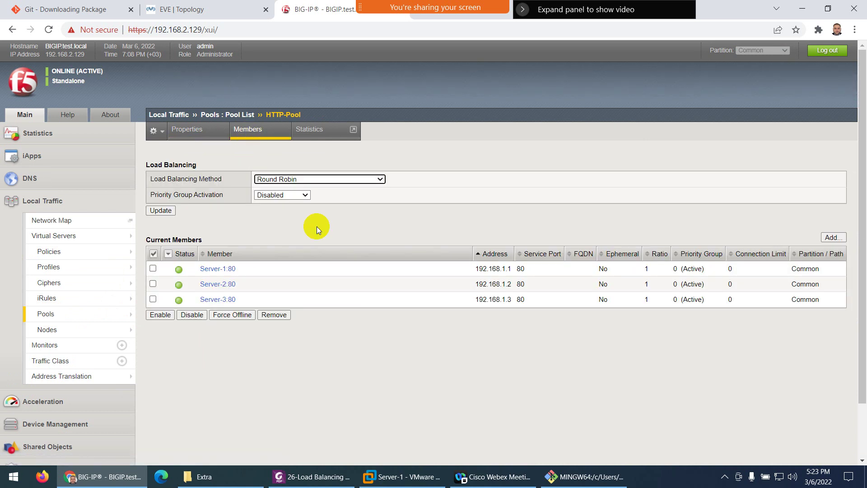
{"action": "left_click", "coordinate": [380, 179]}
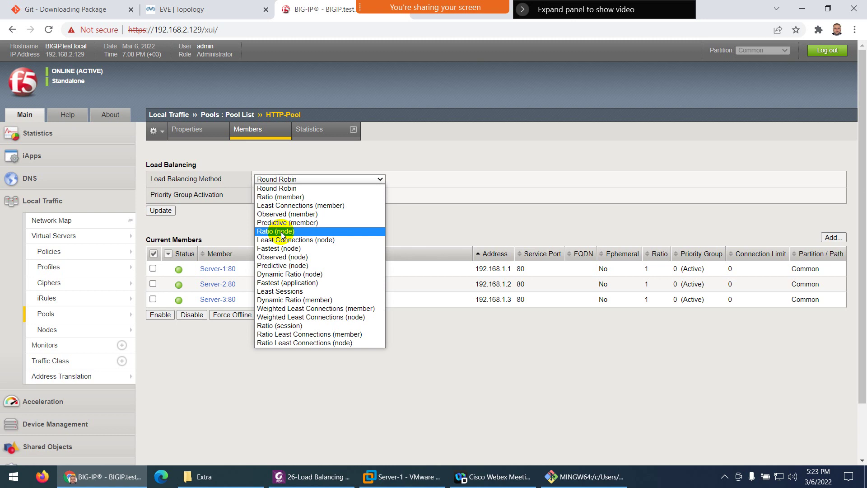
{"action": "left_click", "coordinate": [281, 197]}
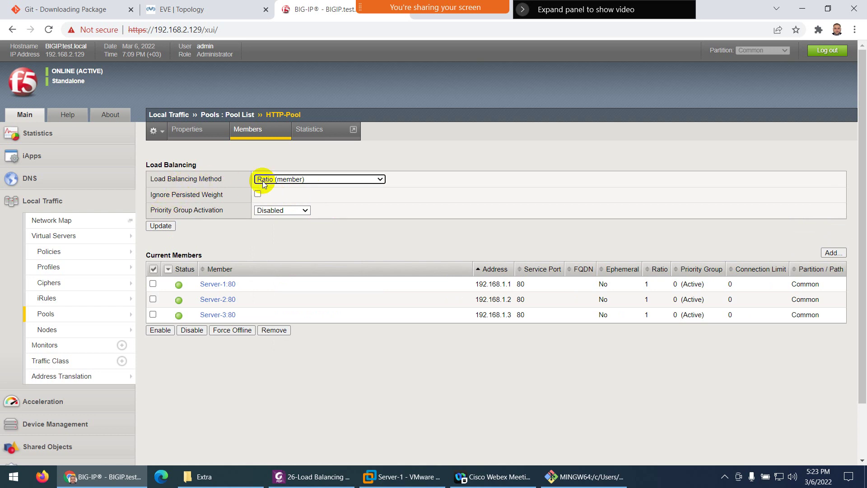
{"action": "left_click", "coordinate": [161, 225]}
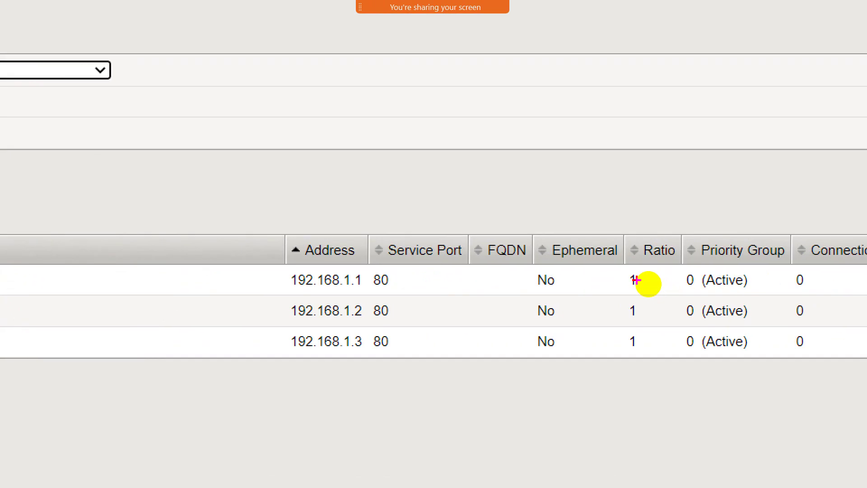
{"action": "mouse_move", "coordinate": [624, 236]}
{"action": "left_mouse_down"}
{"action": "mouse_move", "coordinate": [660, 236]}
{"action": "mouse_move", "coordinate": [681, 291]}
{"action": "mouse_move", "coordinate": [658, 327]}
{"action": "mouse_move", "coordinate": [631, 287]}
{"action": "mouse_move", "coordinate": [643, 262]}
{"action": "left_mouse_up"}
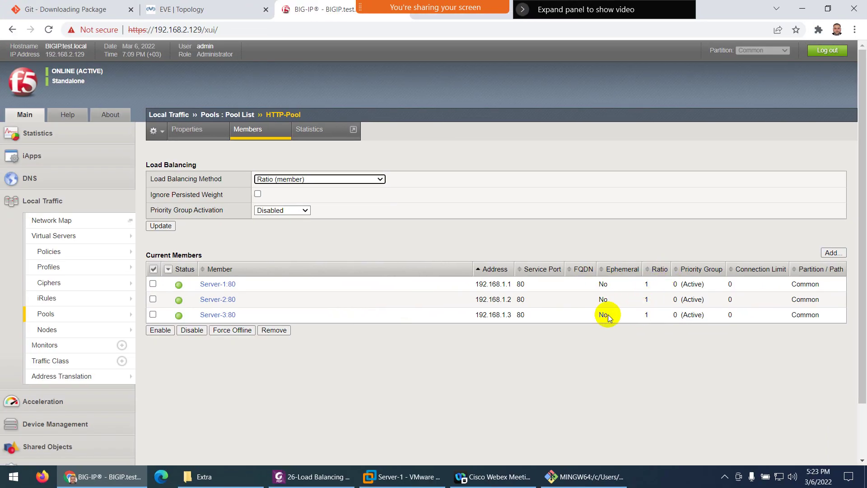
- Switch to the 26-Load Balancing PDF, review the Ratio notes and diagram, and return to the BIG-IP page
{"action": "left_click", "coordinate": [312, 477]}
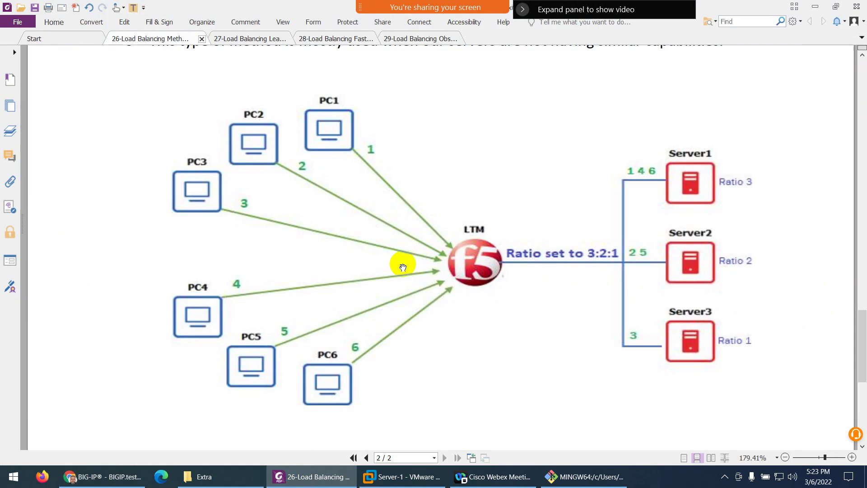
{"action": "scroll", "coordinate": [399, 264], "scroll_direction": "up", "scroll_amount": 6}
{"action": "double_click", "coordinate": [396, 281]}
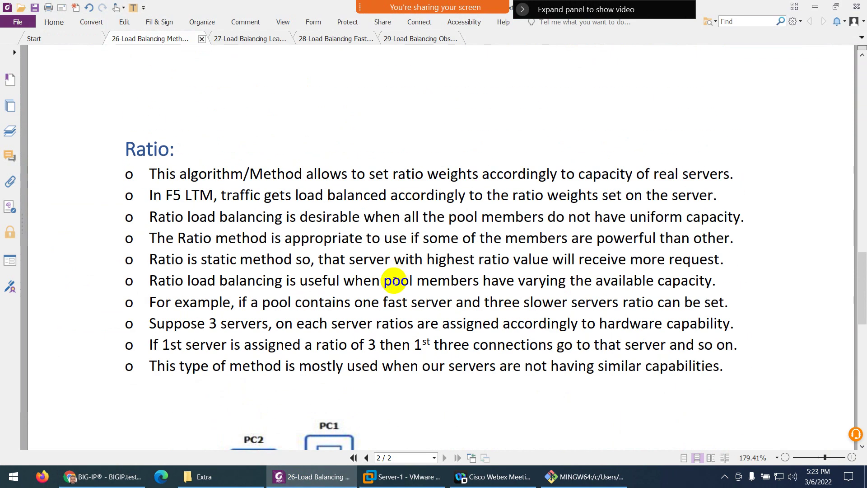
{"action": "left_click", "coordinate": [310, 477]}
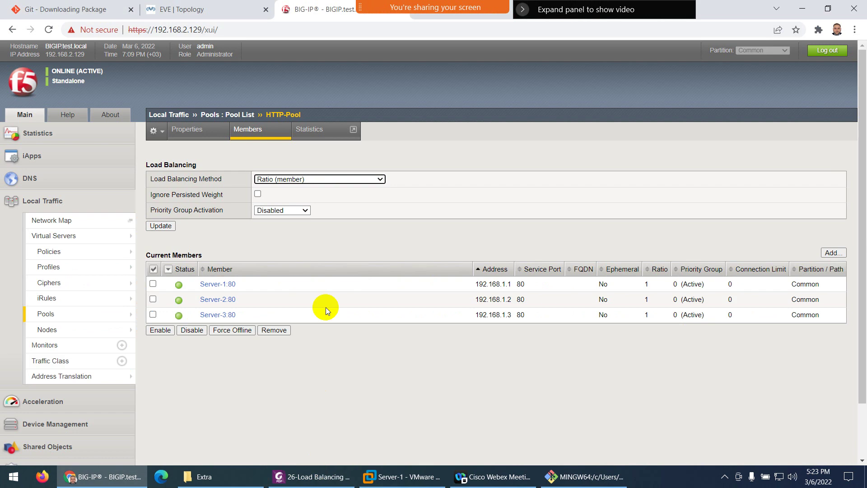
- Set the ratio of pool member Server-1:80 to 10, save it, and return to HTTP-Pool's member list
{"action": "left_click", "coordinate": [218, 286]}
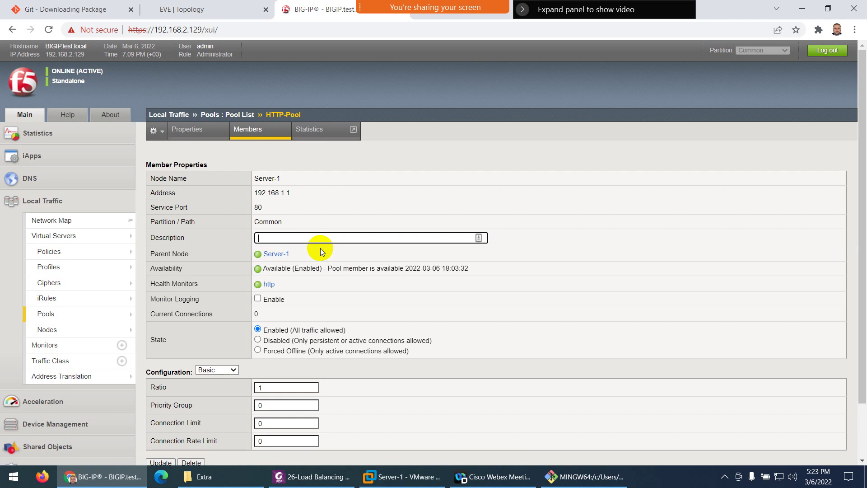
{"action": "scroll", "coordinate": [210, 334], "scroll_direction": "down", "scroll_amount": 2}
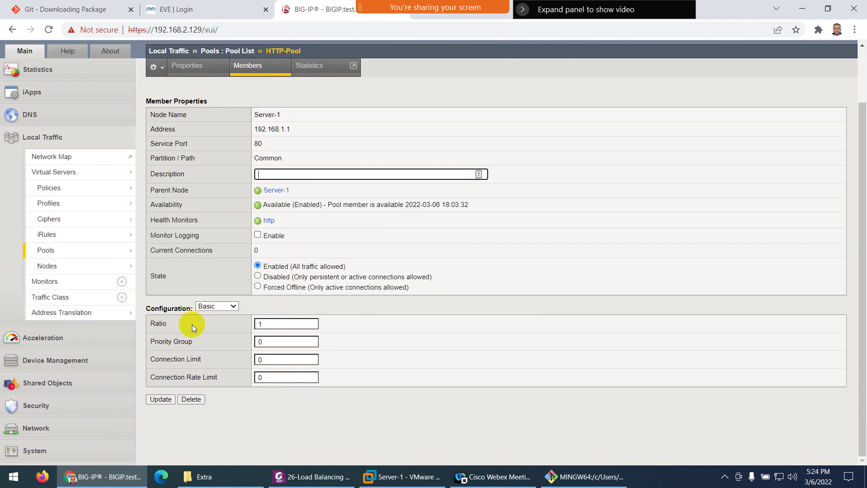
{"action": "double_click", "coordinate": [258, 324]}
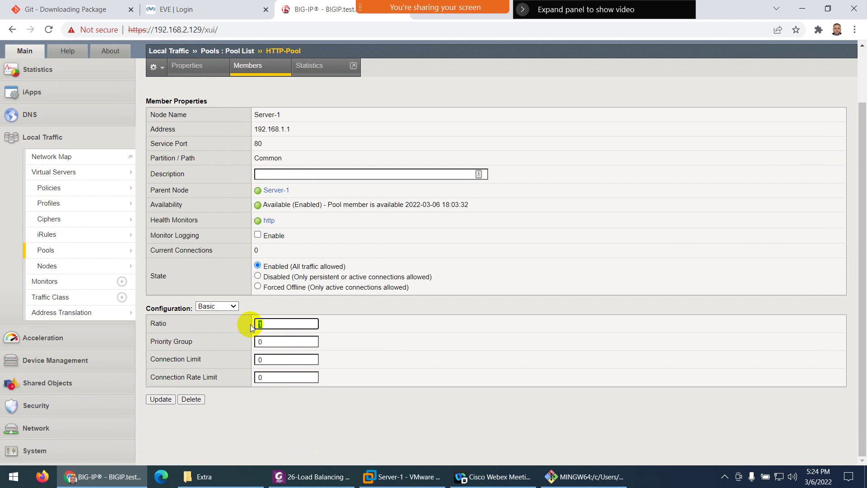
{"action": "type", "text": "10"}
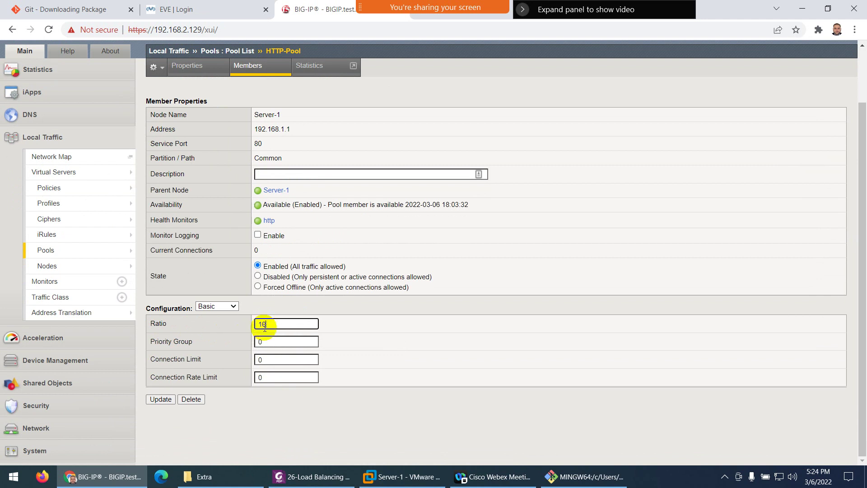
{"action": "double_click", "coordinate": [253, 325]}
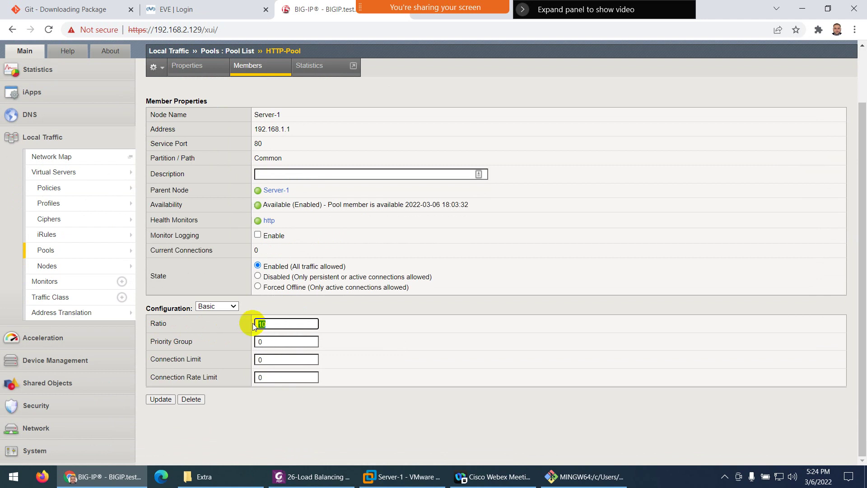
{"action": "type", "text": "6"}
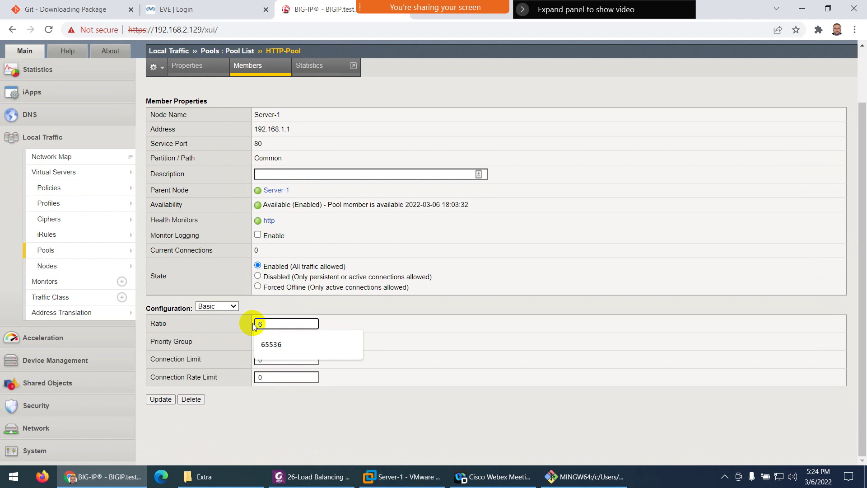
{"action": "key", "text": "BackSpace"}
{"action": "type", "text": "10"}
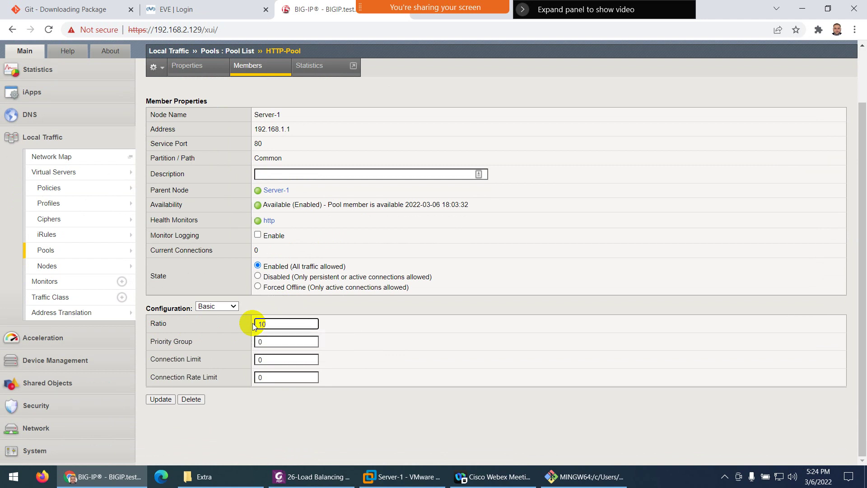
{"action": "left_click", "coordinate": [159, 400]}
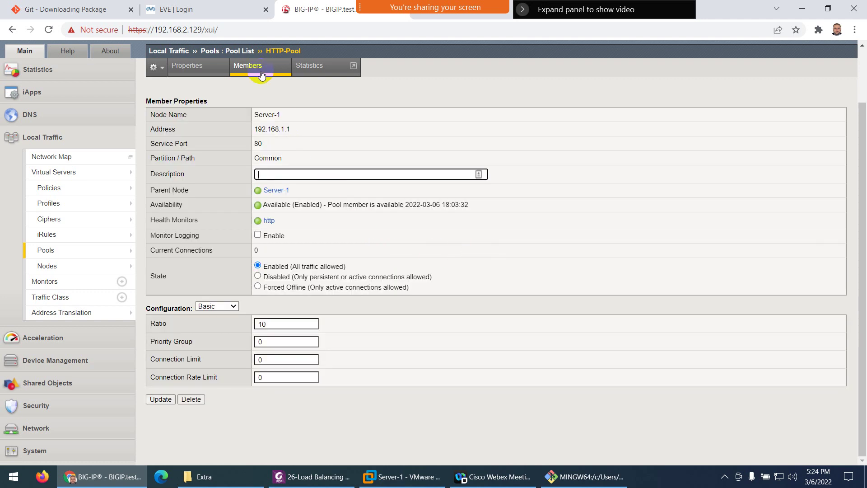
{"action": "left_click", "coordinate": [263, 69]}
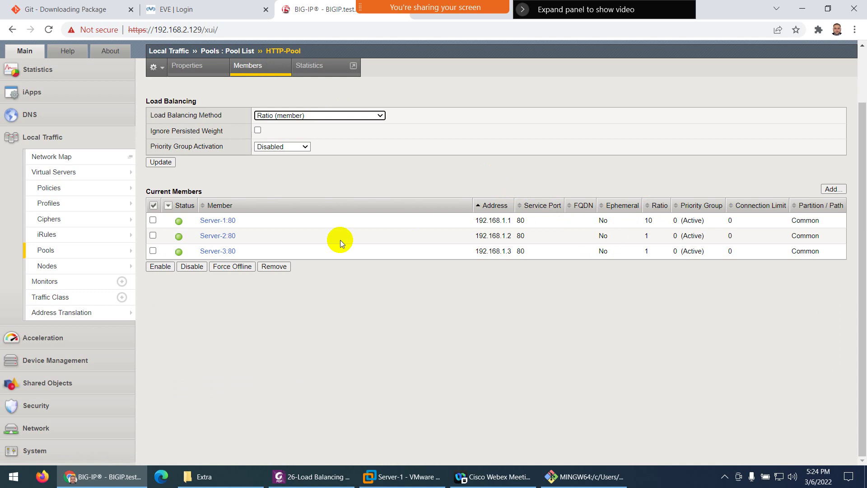
- Set the ratio of pool member Server-2:80 to 5, save it, and return to the member list
{"action": "left_click", "coordinate": [205, 236]}
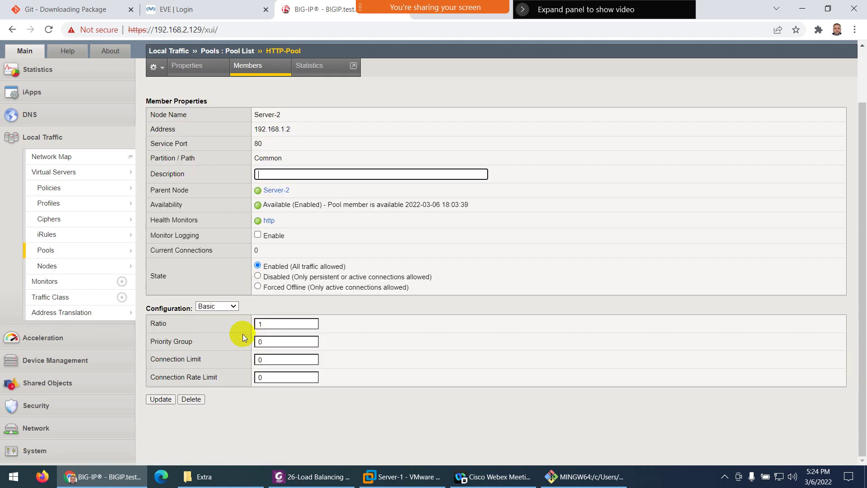
{"action": "left_click", "coordinate": [242, 325]}
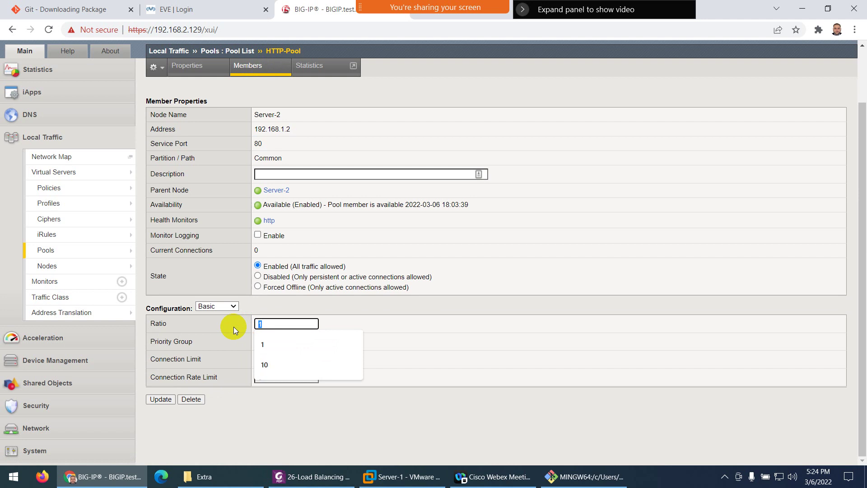
{"action": "type", "text": "5"}
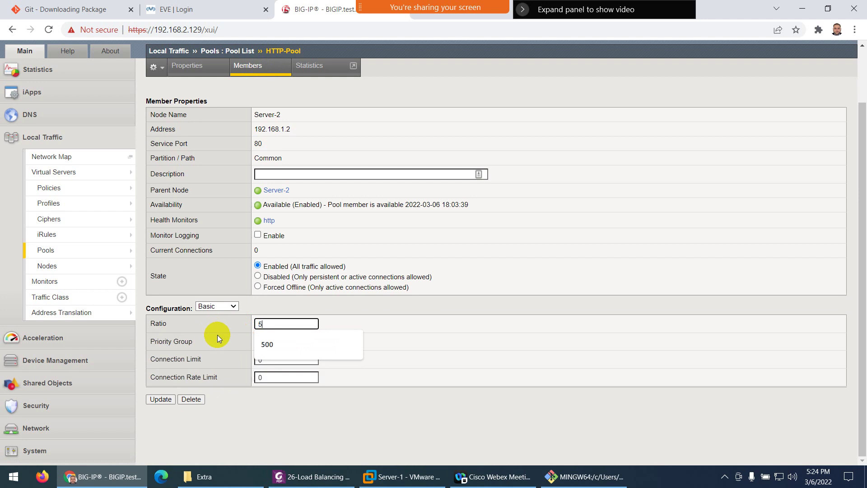
{"action": "left_click", "coordinate": [160, 400]}
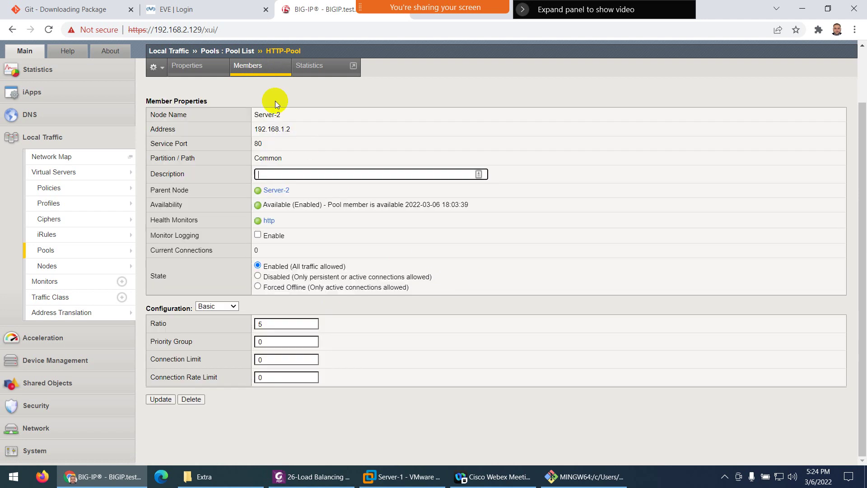
{"action": "left_click", "coordinate": [260, 71]}
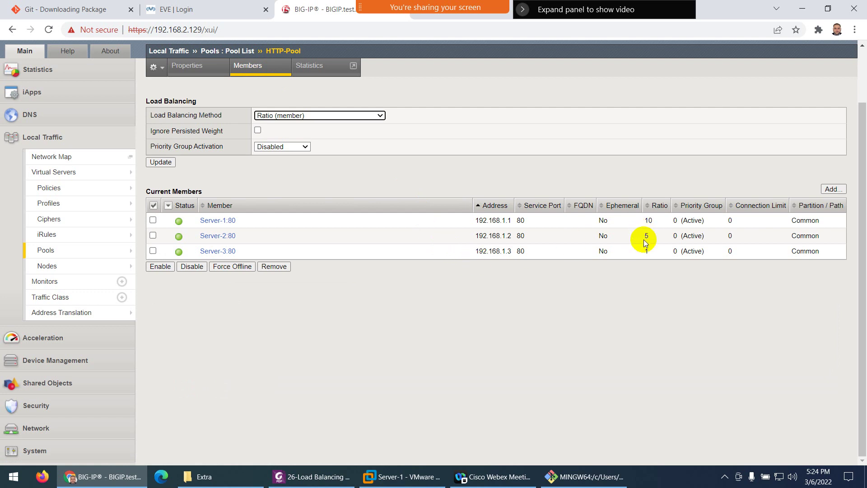
- Set the ratio of pool member Server-3:80 to 2, save it, and return to the member list
{"action": "left_click", "coordinate": [219, 252]}
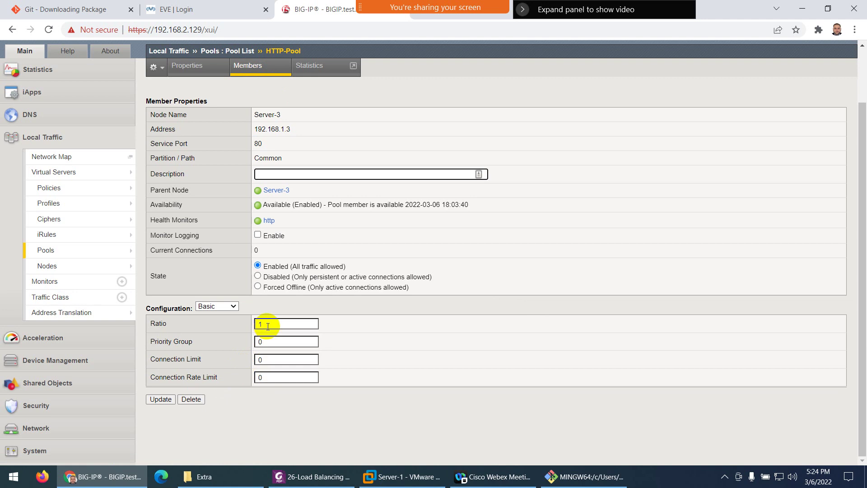
{"action": "left_click", "coordinate": [268, 326]}
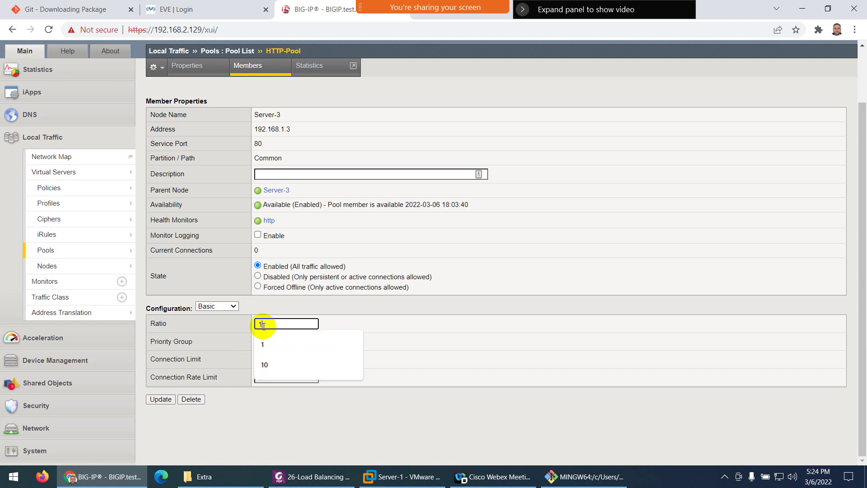
{"action": "key", "text": "BackSpace"}
{"action": "type", "text": "2"}
{"action": "left_click", "coordinate": [158, 400]}
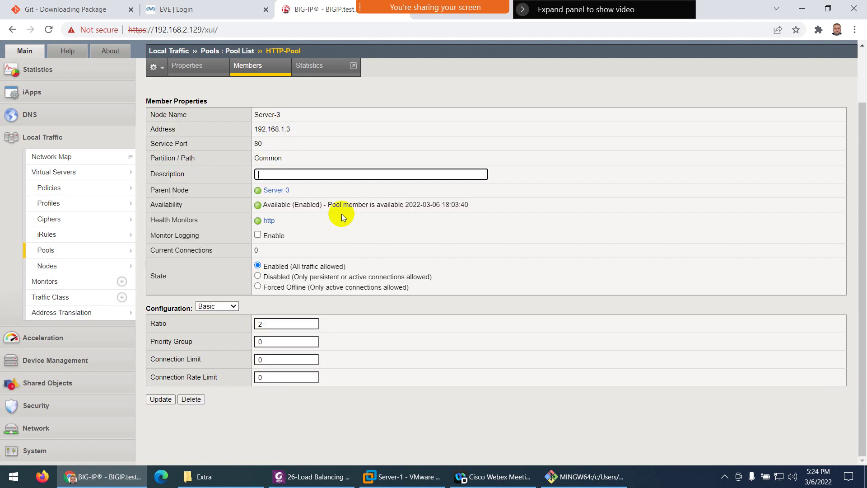
{"action": "left_click", "coordinate": [248, 72]}
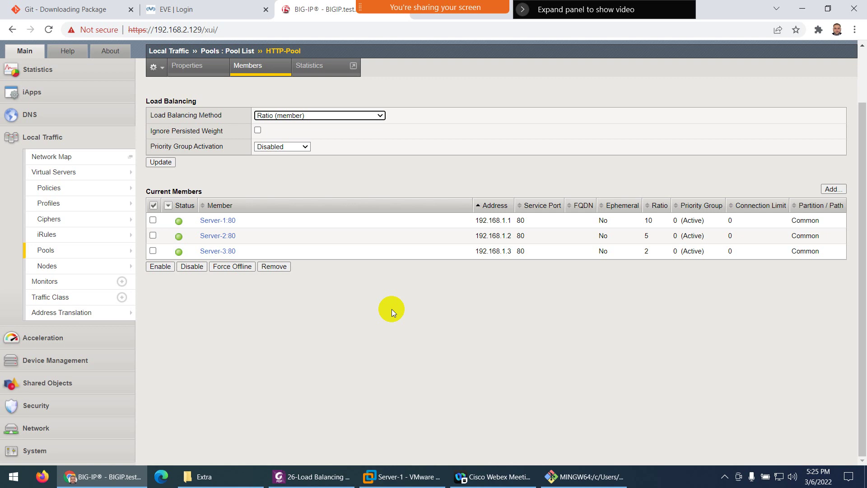
{"action": "left_click", "coordinate": [310, 66]}
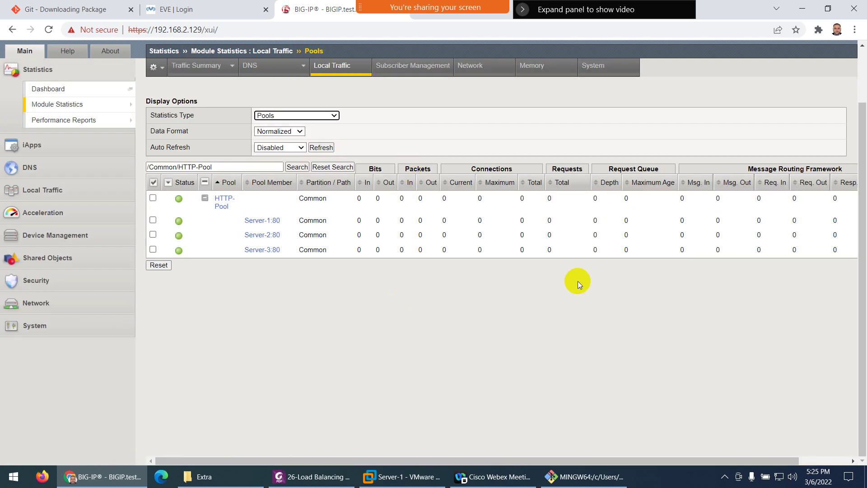
{"action": "left_click", "coordinate": [581, 481]}
{"action": "left_click", "coordinate": [425, 307]}
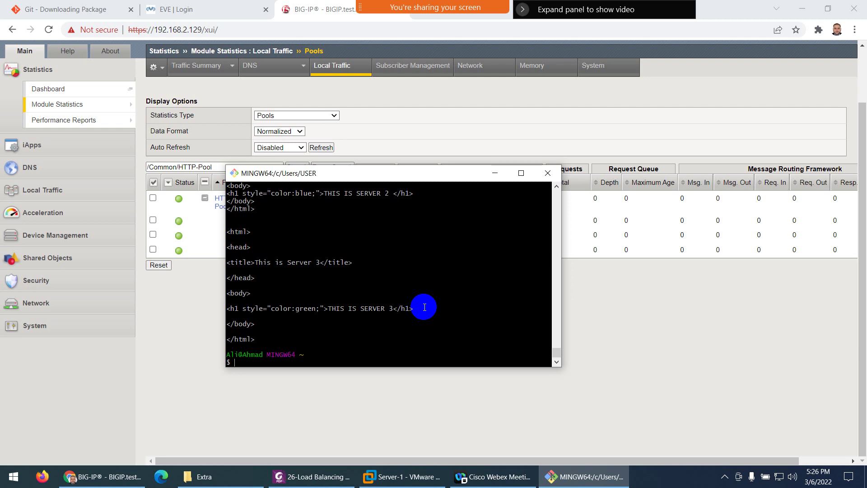
{"action": "type", "text": "curl -s \"http://192.168.114.100?[1-100]\""}
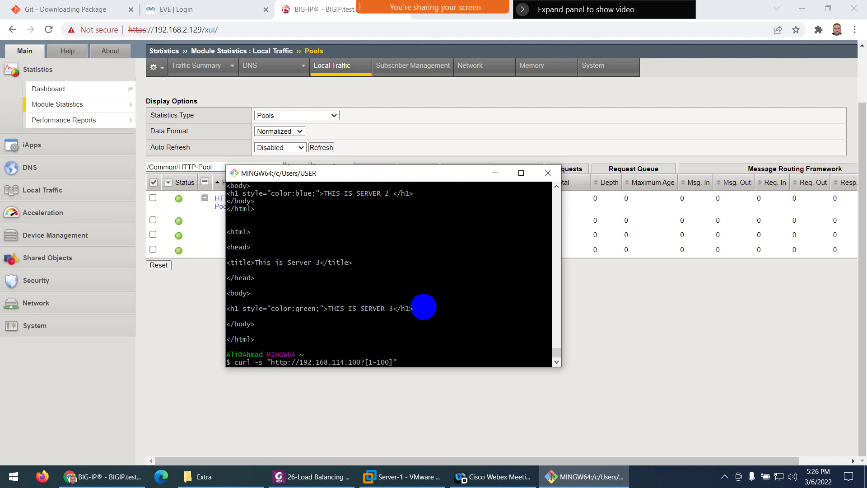
{"action": "key", "text": "Return"}
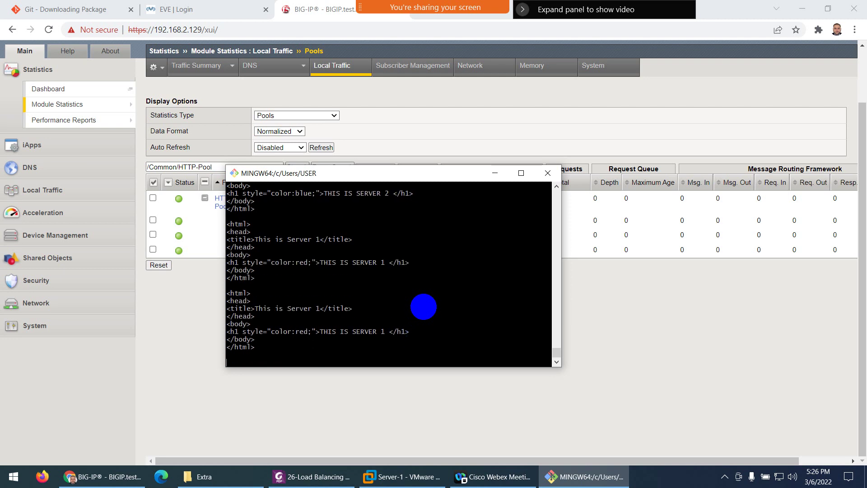
- Return to the BIG-IP page and refresh the HTTP-Pool statistics to compare the requests received by each server
{"action": "left_click", "coordinate": [652, 329]}
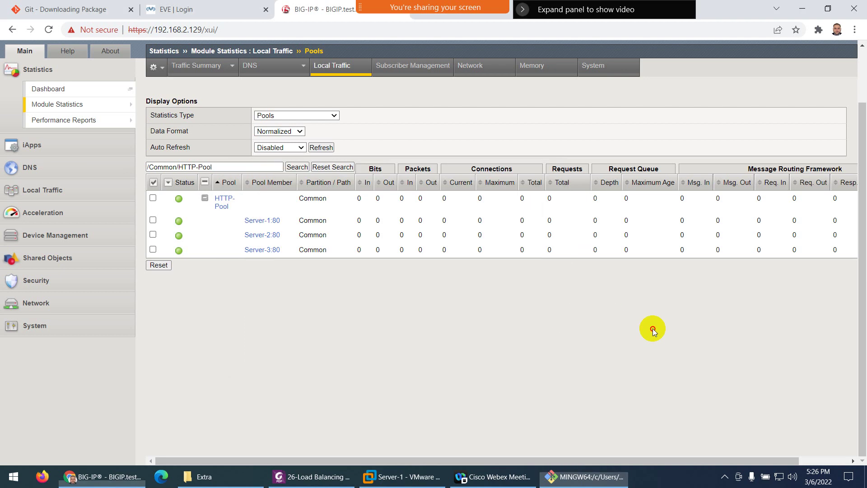
{"action": "left_click", "coordinate": [333, 151]}
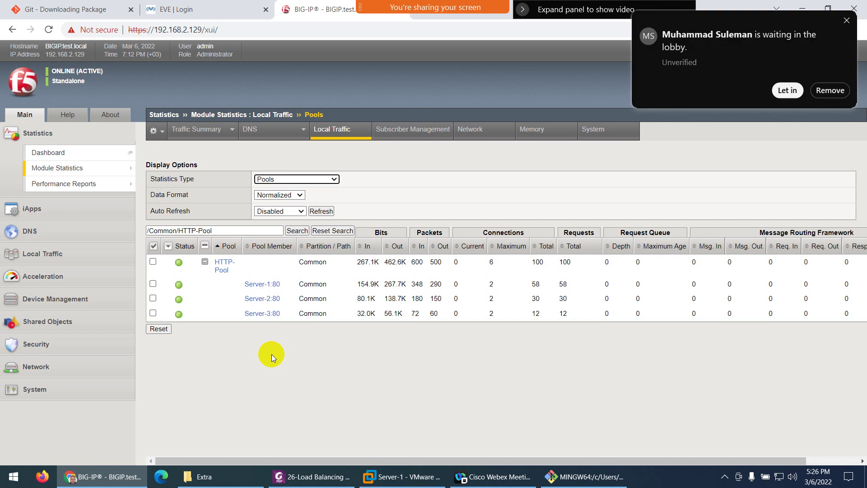
- Admit the participant waiting in the meeting lobby
{"action": "left_click", "coordinate": [787, 90]}
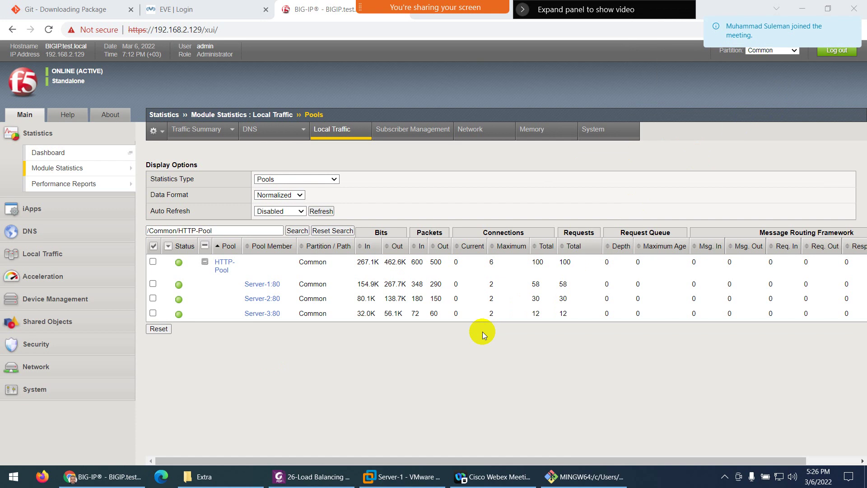
- Open HTTP-Pool from the local traffic pool list and display its members
{"action": "left_click", "coordinate": [39, 254]}
{"action": "mouse_move", "coordinate": [43, 257]}
{"action": "mouse_move", "coordinate": [48, 313]}
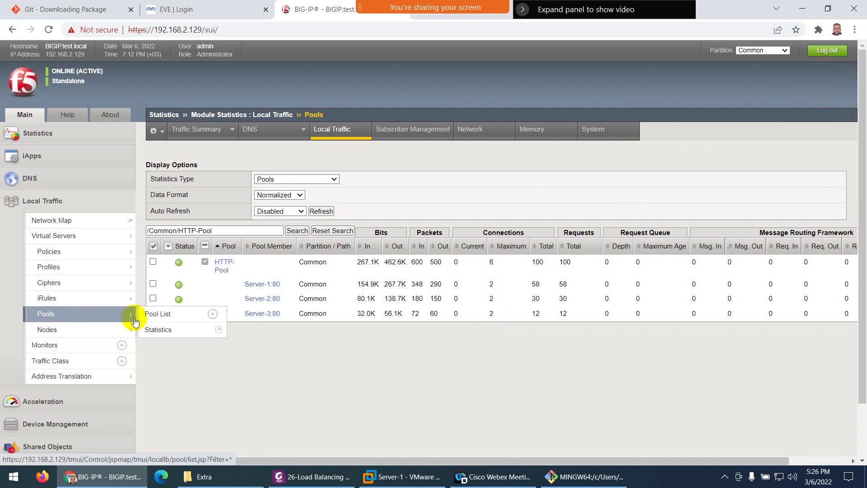
{"action": "left_click", "coordinate": [181, 321]}
{"action": "left_click", "coordinate": [221, 206]}
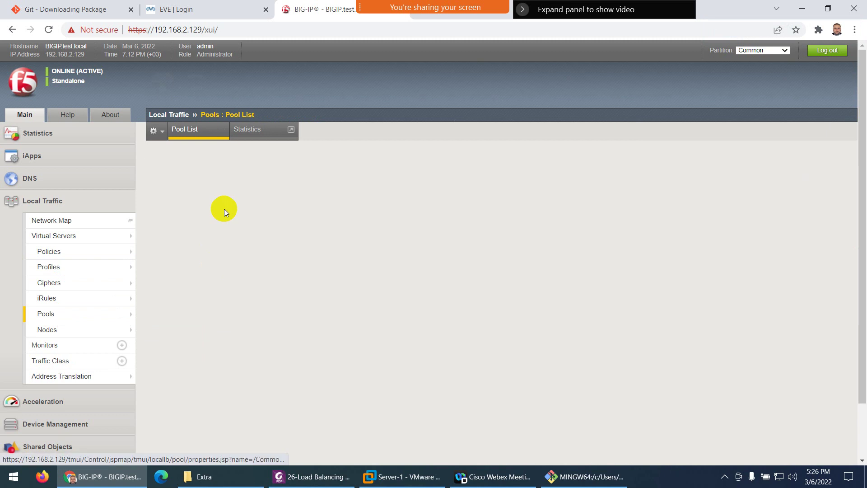
{"action": "left_click", "coordinate": [251, 134]}
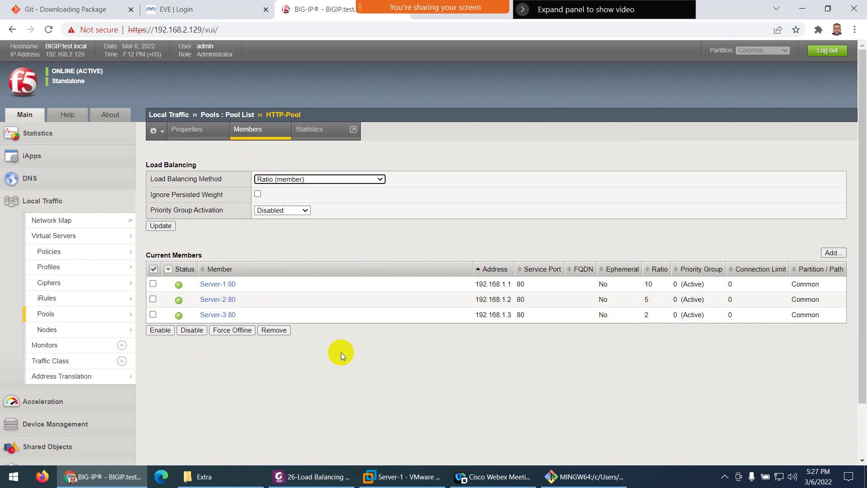
- Set the load balancing method of HTTP-Pool to Round Robin and save the change
{"action": "left_click", "coordinate": [280, 181]}
{"action": "left_click", "coordinate": [283, 188]}
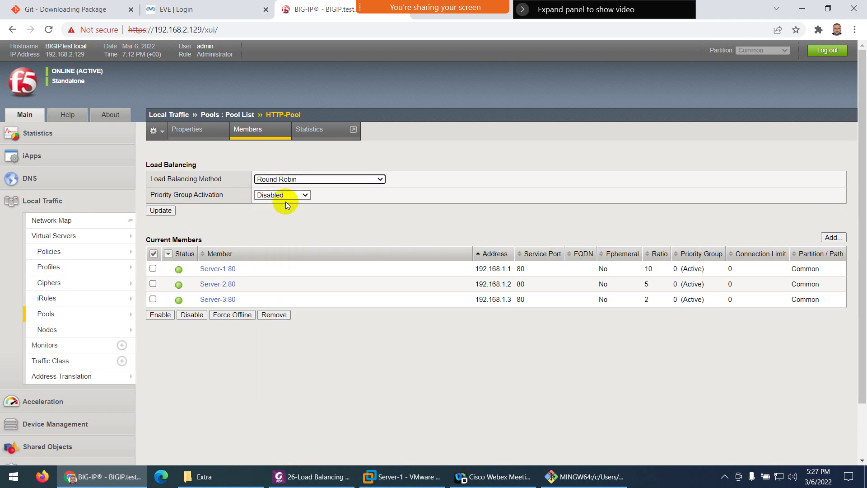
{"action": "left_click", "coordinate": [164, 211]}
- Set the ratio of pool member Server-1:80 to 1, save it, and return to the member list
{"action": "mouse_move", "coordinate": [111, 268]}
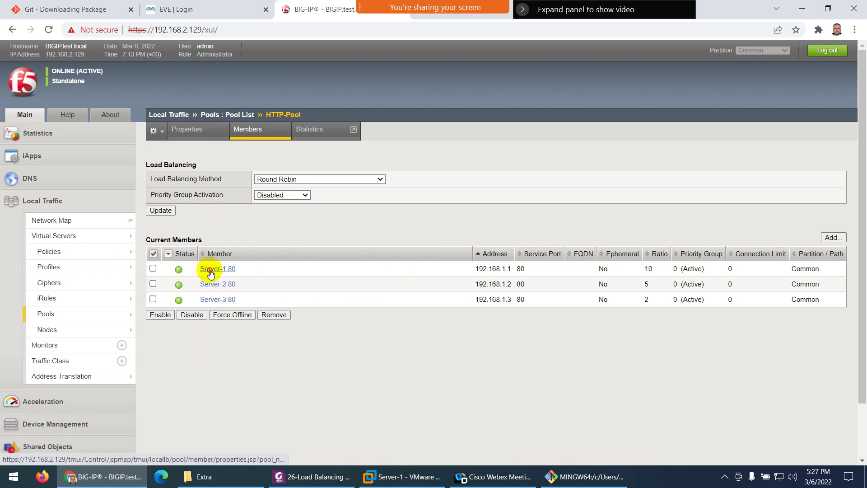
{"action": "left_click", "coordinate": [210, 273]}
{"action": "scroll", "coordinate": [267, 349], "scroll_direction": "down", "scroll_amount": 3}
{"action": "left_click", "coordinate": [271, 329]}
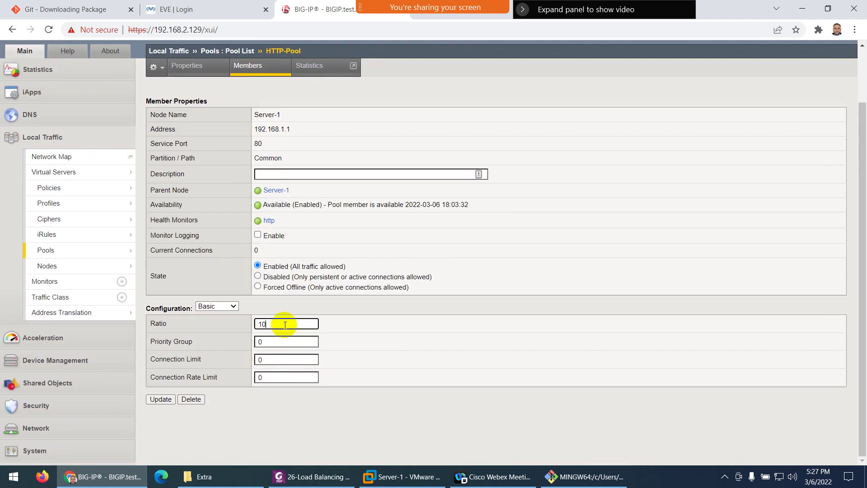
{"action": "left_click_drag", "start_coordinate": [285, 325], "coordinate": [252, 323]}
{"action": "key", "text": "BackSpace"}
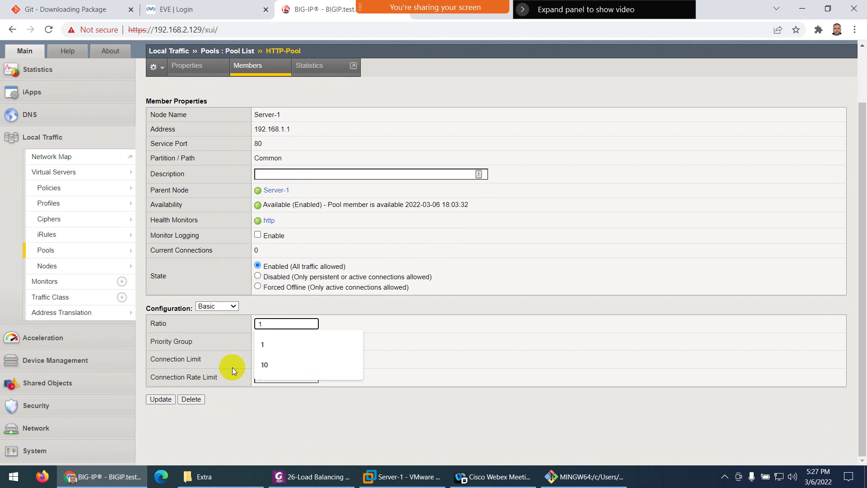
{"action": "left_click", "coordinate": [259, 343]}
{"action": "left_click", "coordinate": [162, 399]}
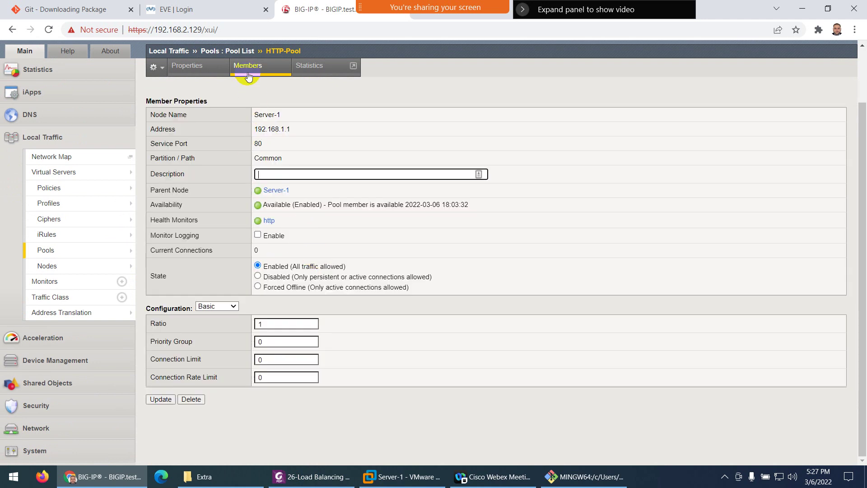
{"action": "left_click", "coordinate": [245, 70]}
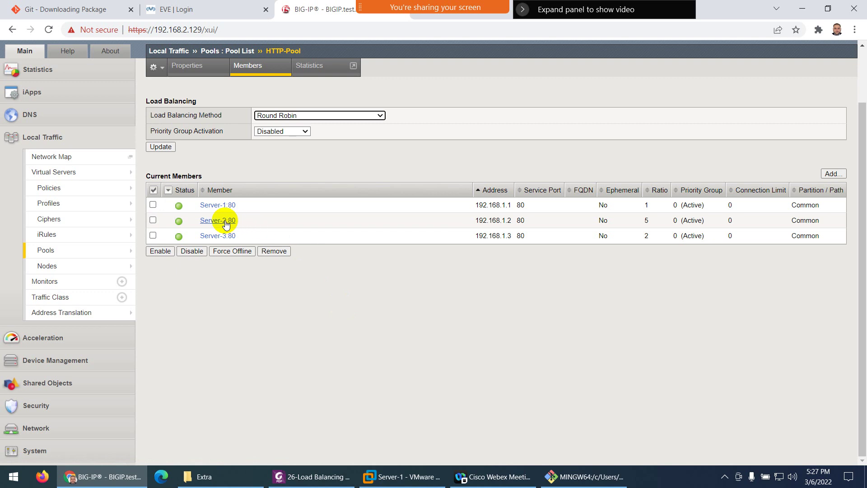
- Set the ratio of pool member Server-2:80 to 1, save it, and return to the member list
{"action": "left_click", "coordinate": [217, 220]}
{"action": "double_click", "coordinate": [277, 323]}
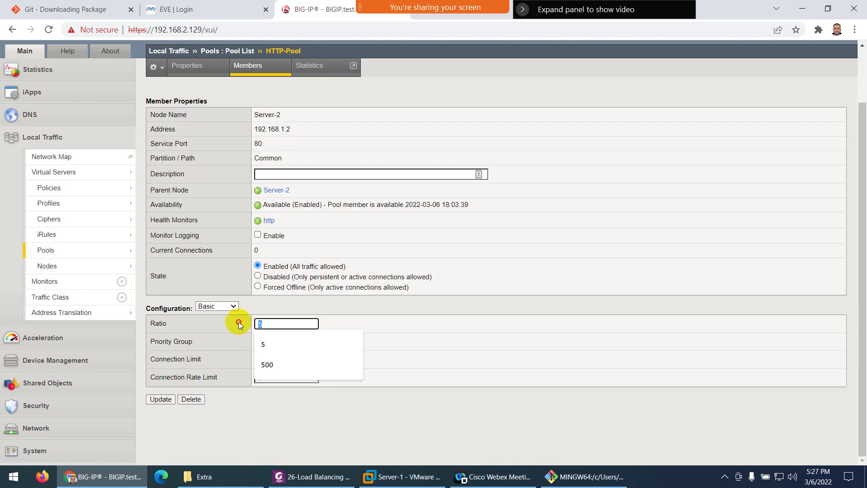
{"action": "left_click", "coordinate": [158, 402]}
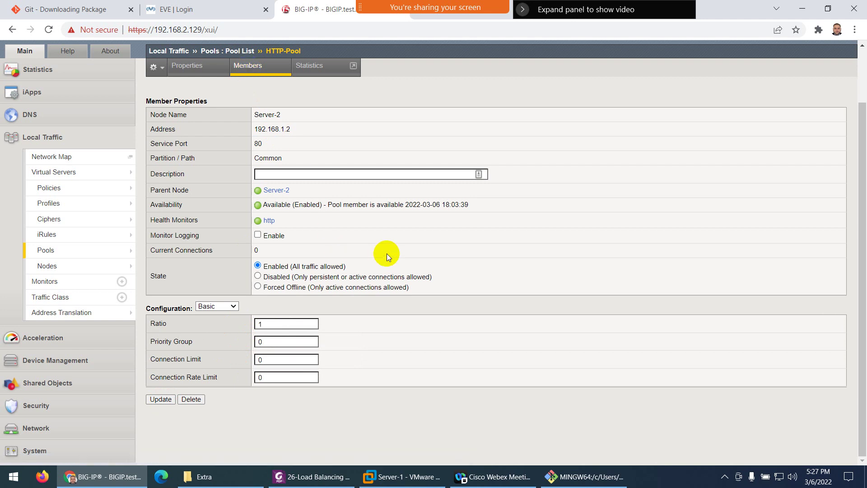
{"action": "left_click", "coordinate": [251, 69]}
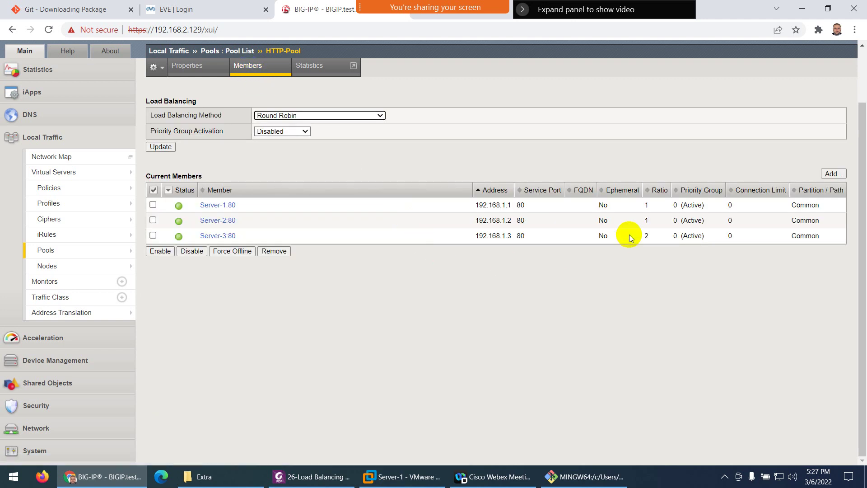
- Set the ratio of pool member Server-3:80 to 1, save it, and return to the member list
{"action": "left_click", "coordinate": [221, 236]}
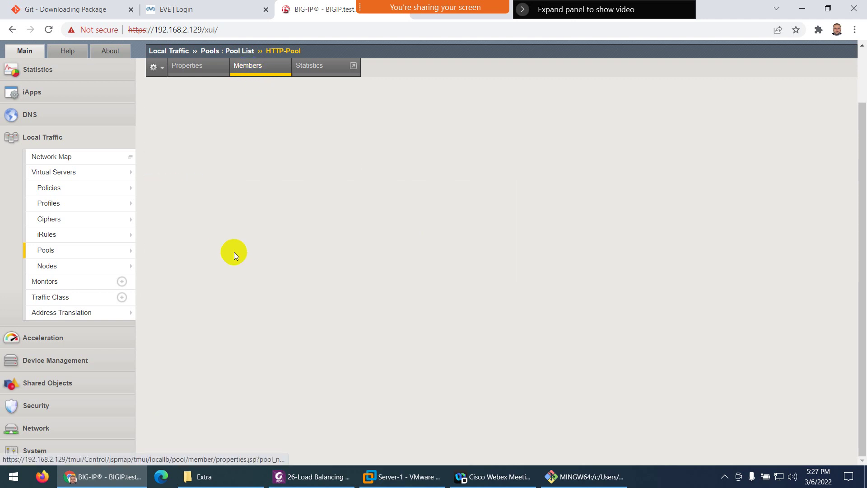
{"action": "left_click", "coordinate": [261, 324]}
{"action": "key", "text": "BackSpace"}
{"action": "type", "text": "1"}
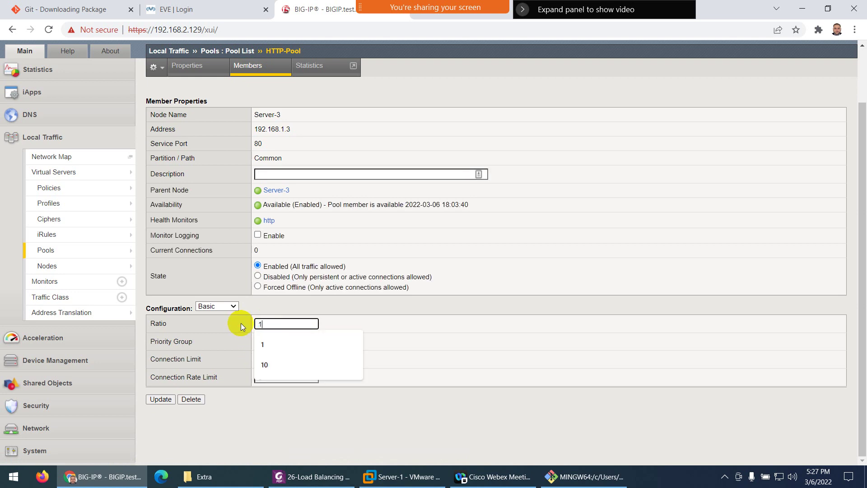
{"action": "left_click", "coordinate": [159, 399]}
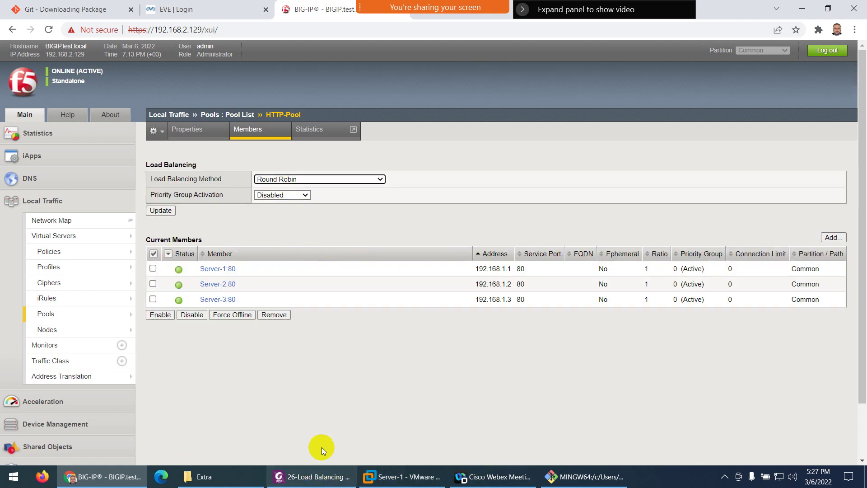
- Switch to the PDF editor and view the Ratio notes in the 26-Load Balancing document
{"action": "left_click", "coordinate": [316, 476]}
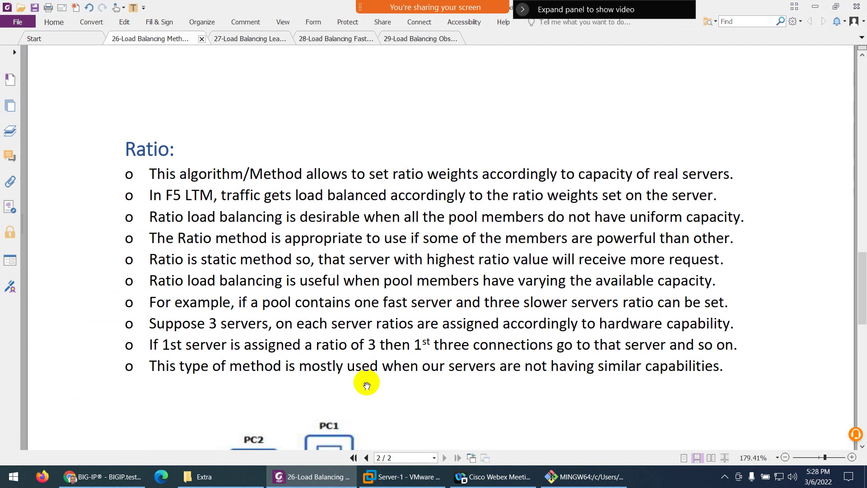